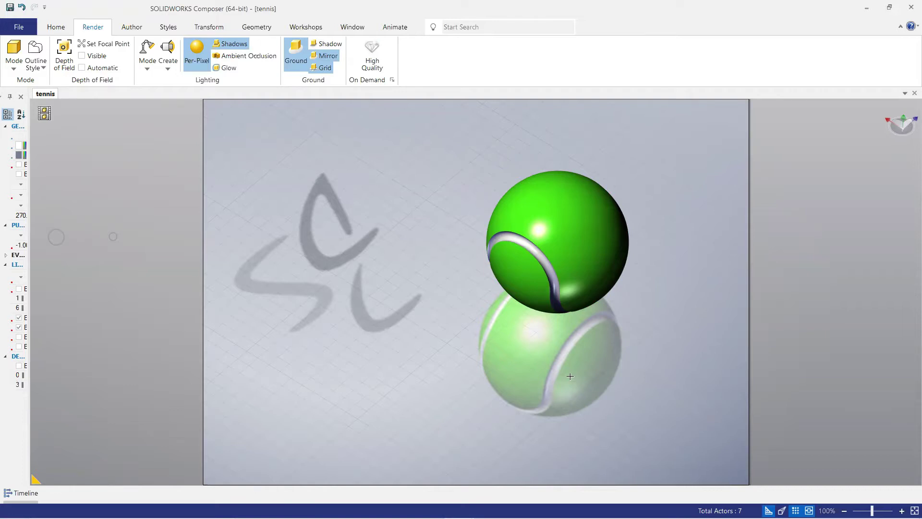
Minimize the Composer tennis-ball render to return to the SOLIDWORKS part.
{"action": "left_click", "coordinate": [867, 8]}
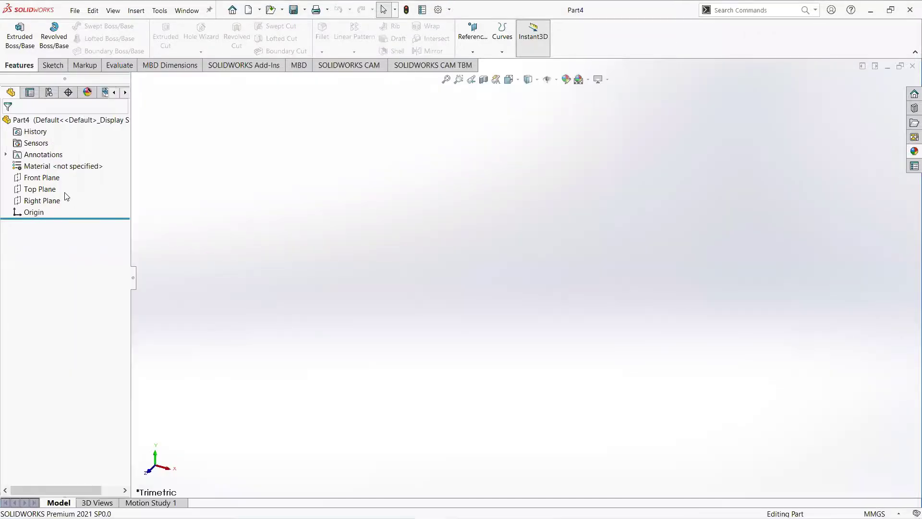
Start a sketch on the Front Plane and draw a circle centred on the origin.
{"action": "left_click", "coordinate": [50, 180]}
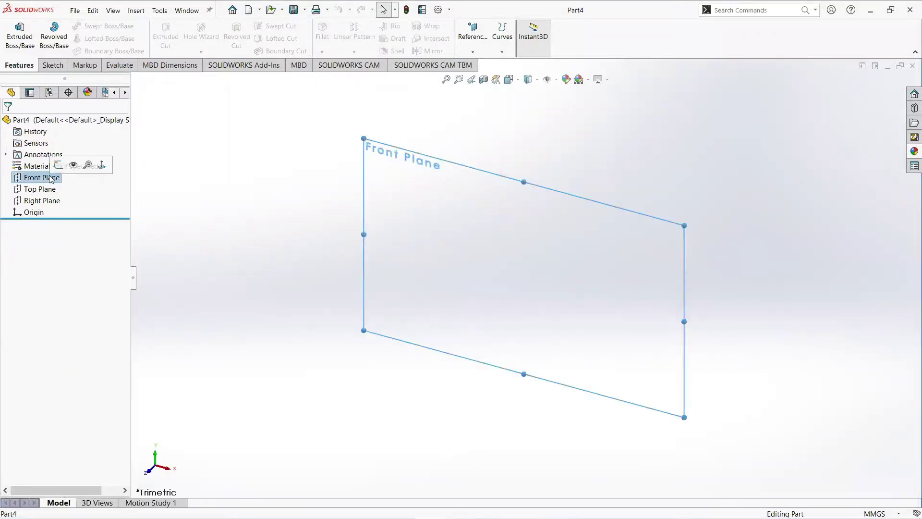
{"action": "left_click", "coordinate": [56, 166]}
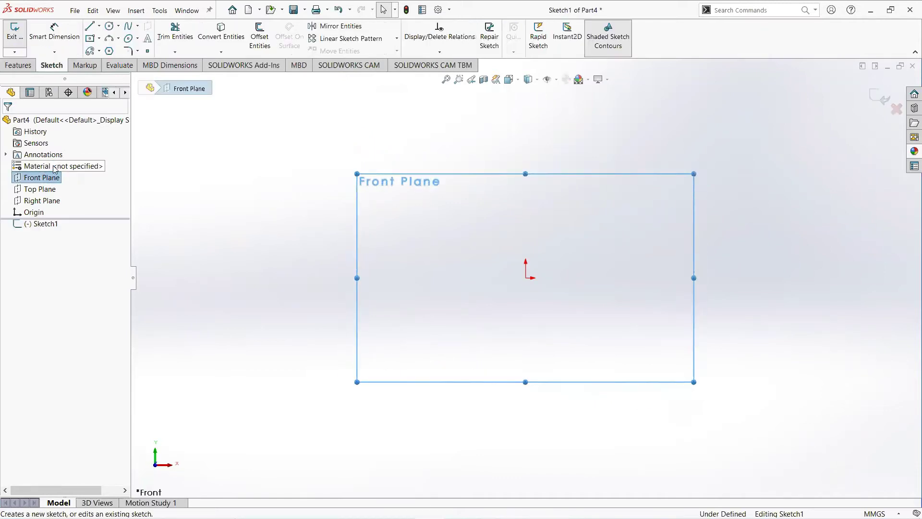
{"action": "left_click", "coordinate": [110, 26]}
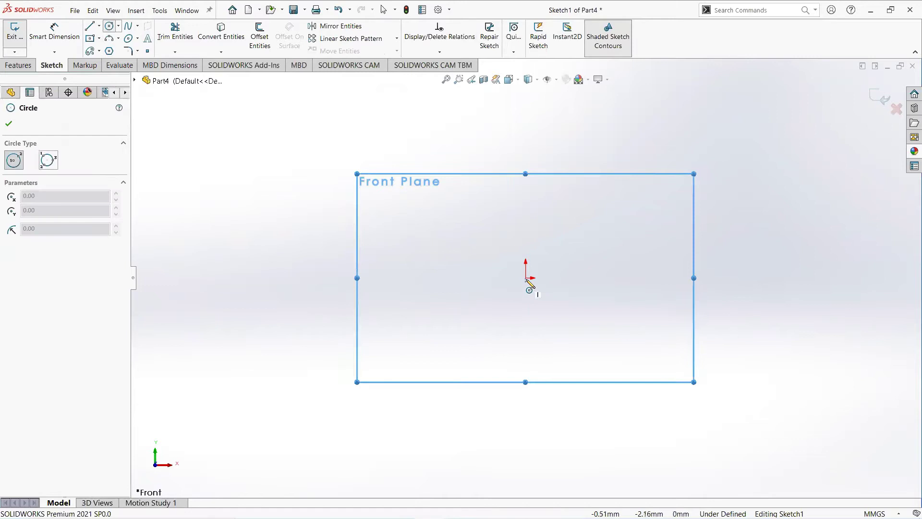
{"action": "left_click", "coordinate": [526, 278]}
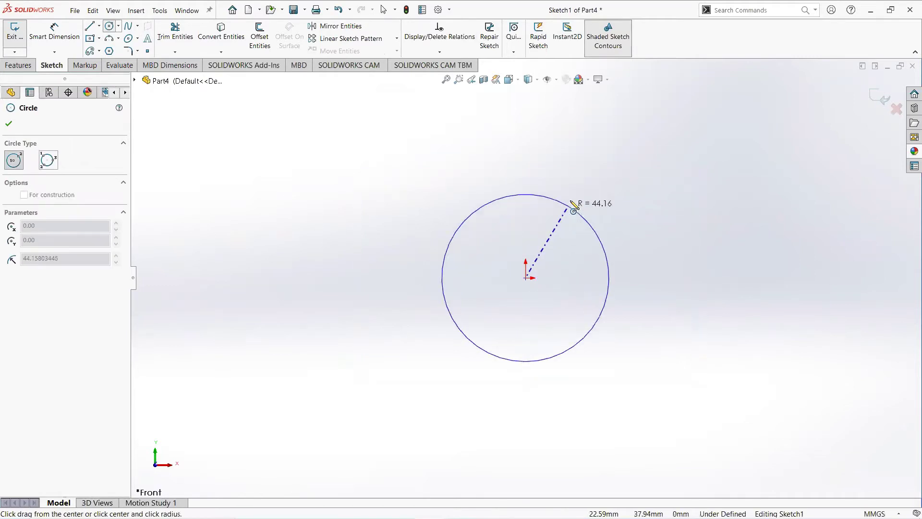
{"action": "left_click", "coordinate": [584, 177]}
{"action": "right_click", "coordinate": [585, 177]}
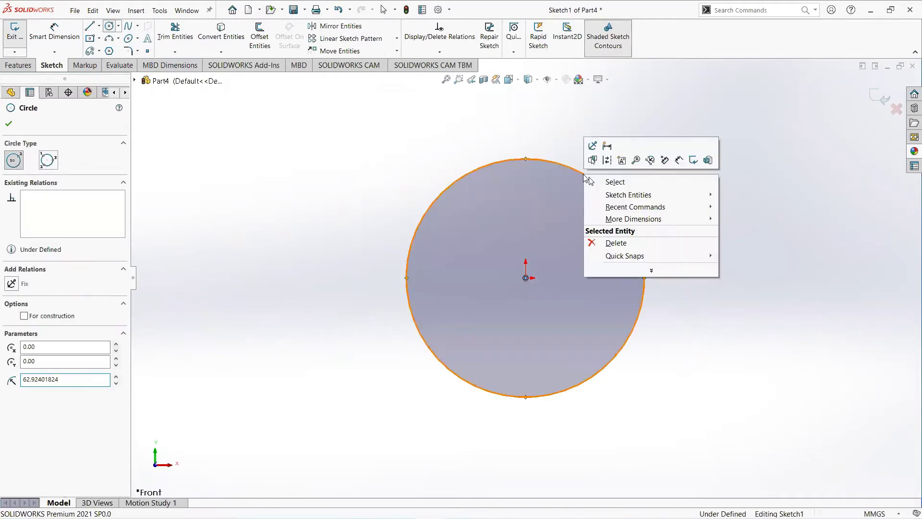
{"action": "left_click", "coordinate": [593, 182]}
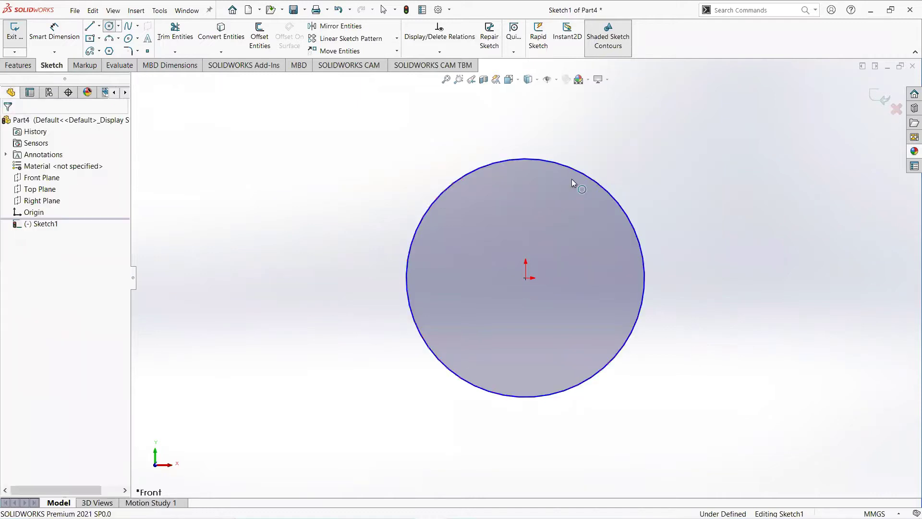
Dimension the circle's diameter to 100 mm.
{"action": "left_click", "coordinate": [63, 42]}
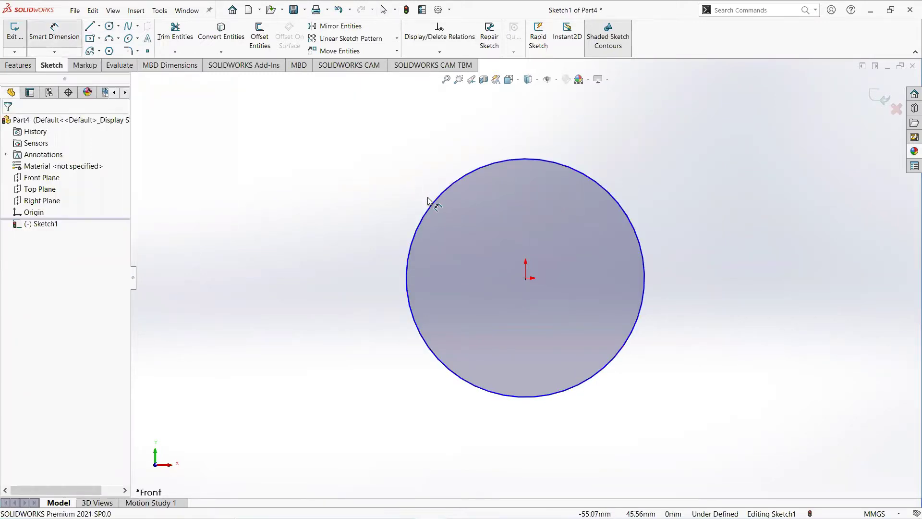
{"action": "left_click", "coordinate": [324, 152]}
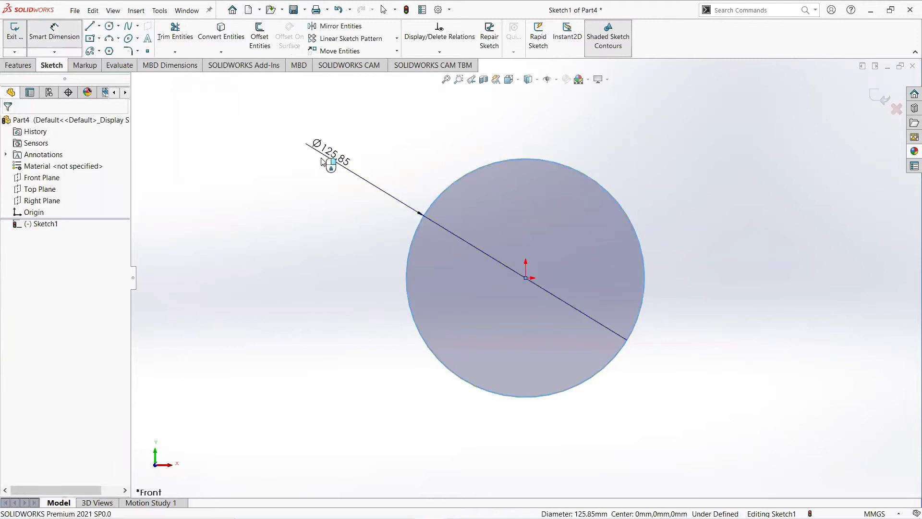
{"action": "type", "text": "1"}
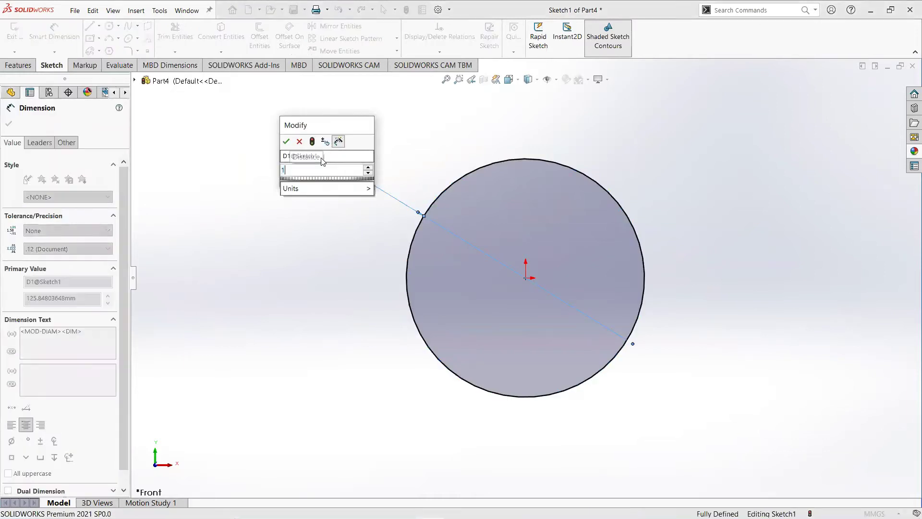
{"action": "type", "text": "00"}
{"action": "key", "text": "Return"}
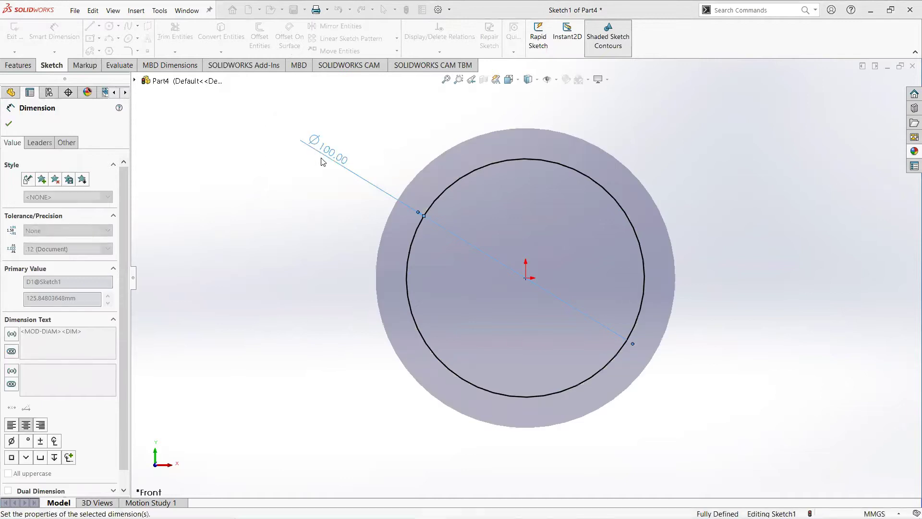
{"action": "left_click", "coordinate": [8, 124]}
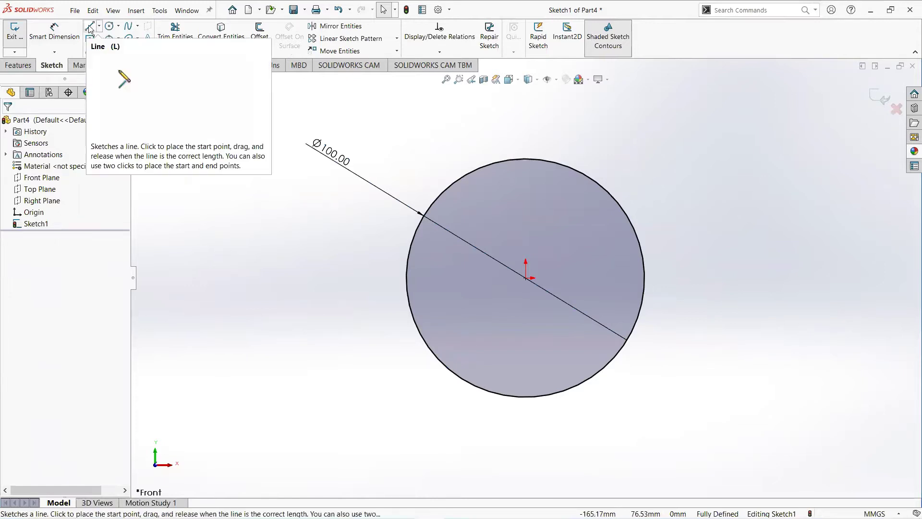
Draw a horizontal line across the circle from its left edge to its right edge.
{"action": "left_click", "coordinate": [89, 28]}
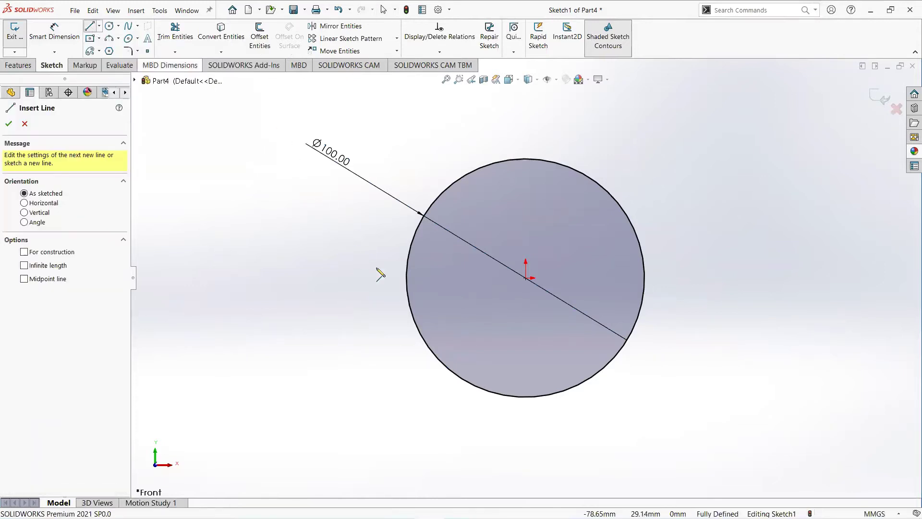
{"action": "left_click", "coordinate": [406, 279]}
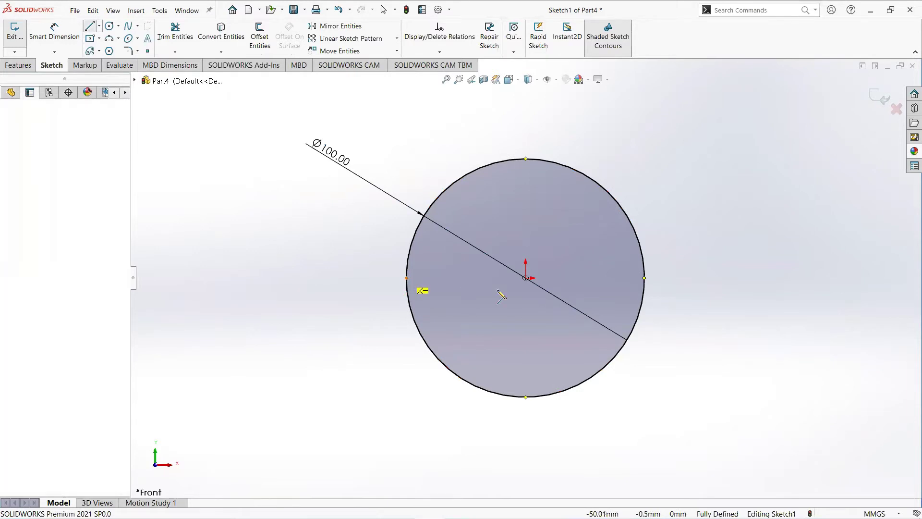
{"action": "left_click", "coordinate": [644, 278]}
{"action": "right_click", "coordinate": [644, 279]}
{"action": "left_click", "coordinate": [669, 284]}
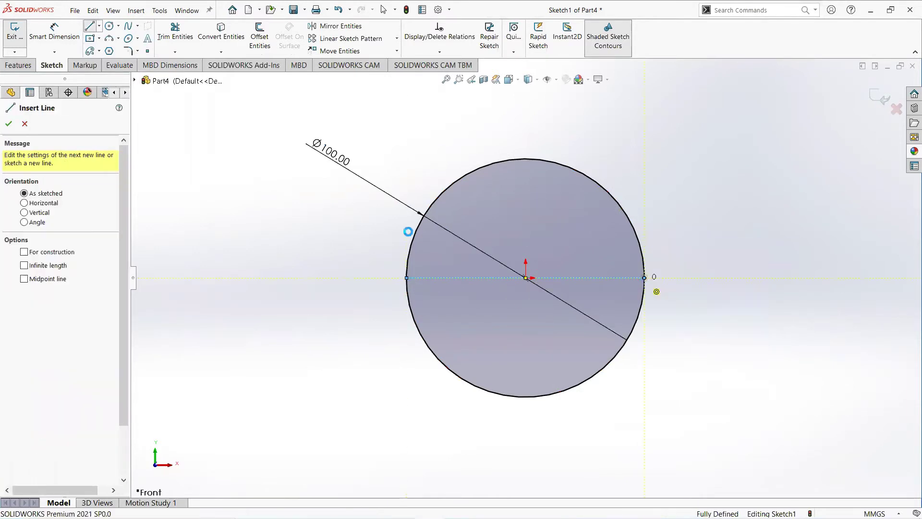
Trim away the circle's lower half, leaving a closed semicircle.
{"action": "left_click", "coordinate": [173, 33]}
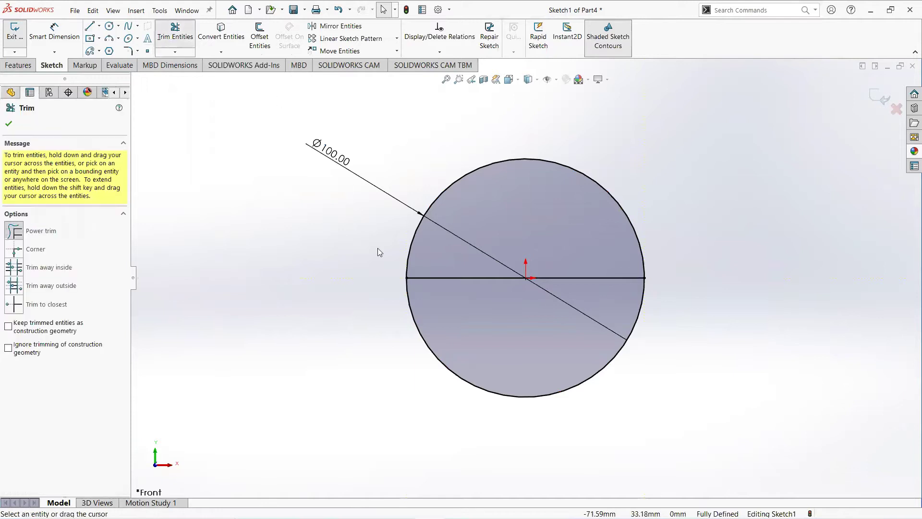
{"action": "left_click_drag", "start_coordinate": [423, 361], "coordinate": [434, 351]}
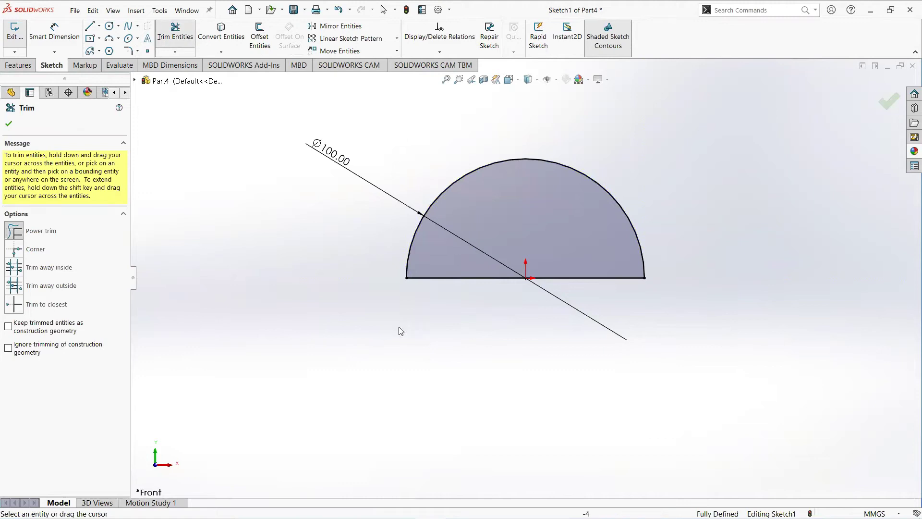
{"action": "left_click", "coordinate": [10, 123]}
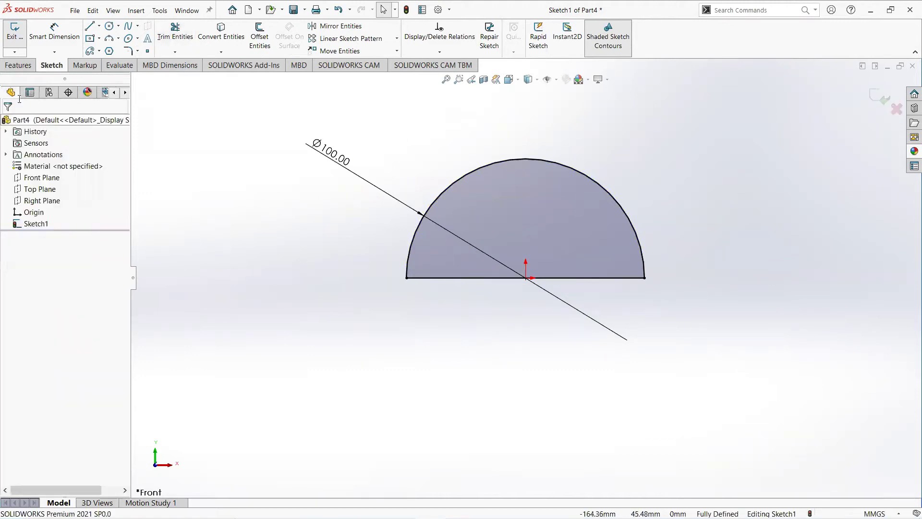
Revolve the semicircle 360° about its horizontal diameter line to form the sphere.
{"action": "left_click", "coordinate": [17, 65]}
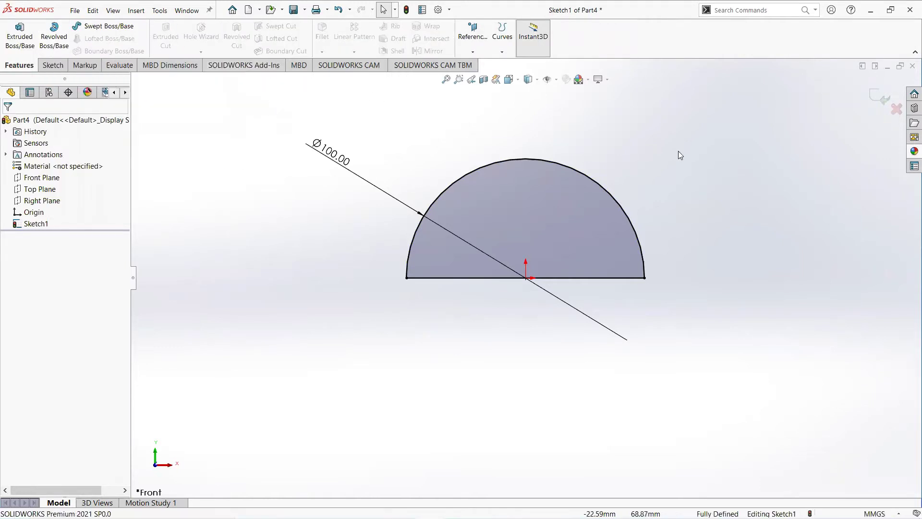
{"action": "left_click", "coordinate": [56, 43]}
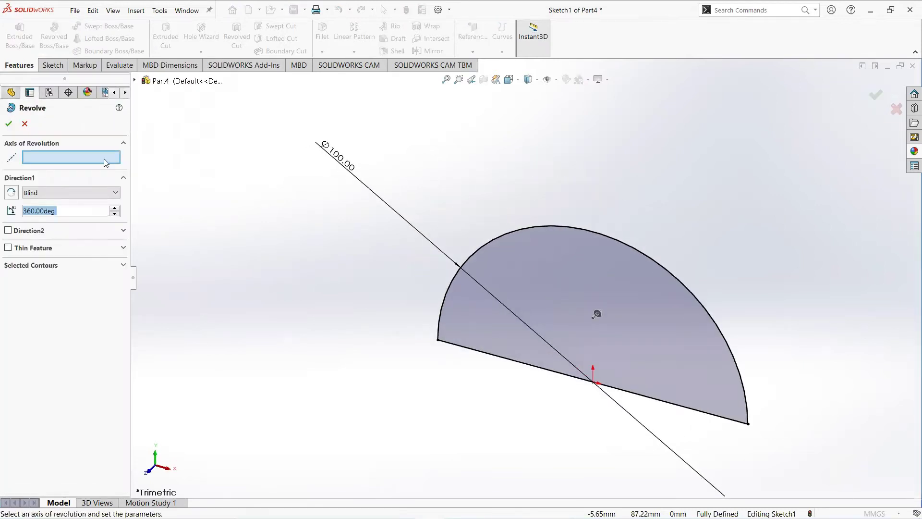
{"action": "left_click", "coordinate": [524, 367]}
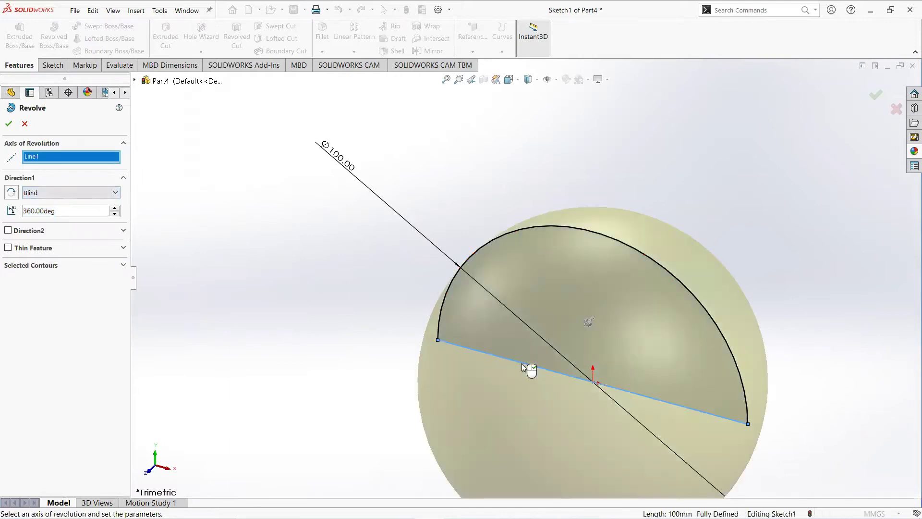
{"action": "left_click", "coordinate": [11, 124]}
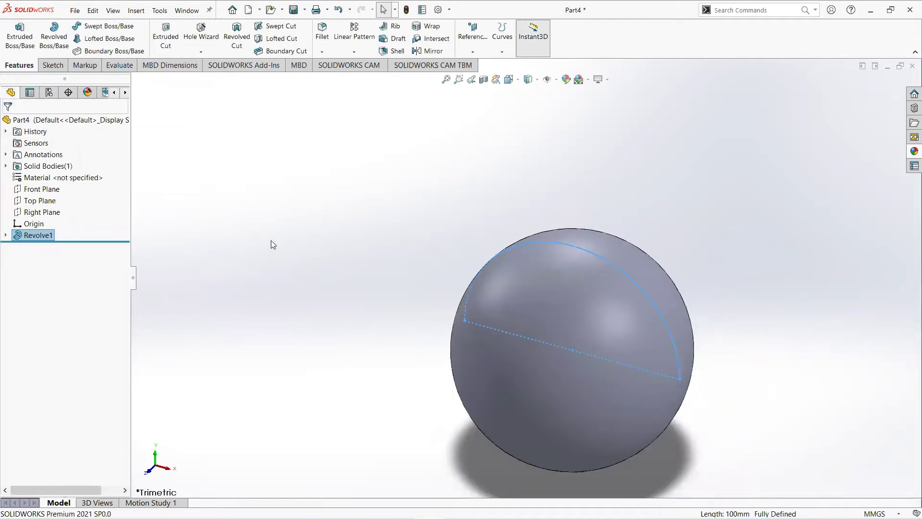
Add Plane1 offset 60 mm from the Front Plane and select it.
{"action": "left_click", "coordinate": [42, 189]}
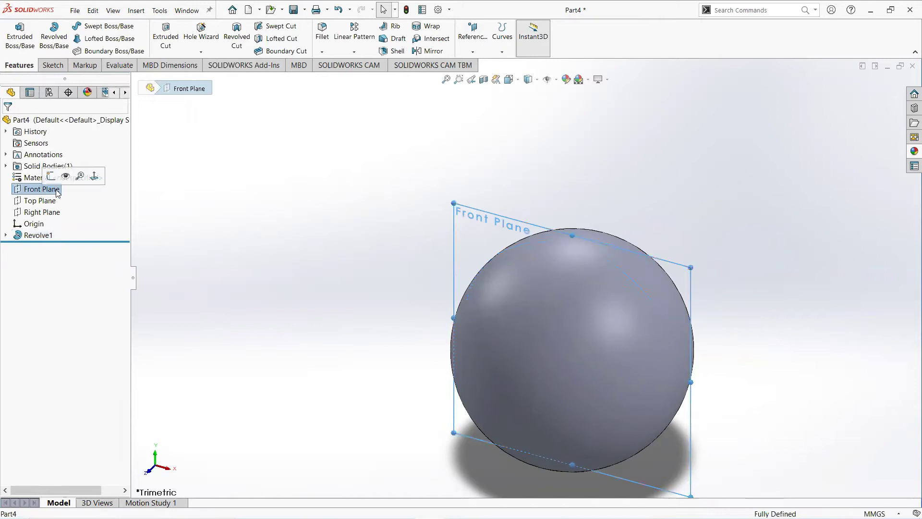
{"action": "left_click", "coordinate": [94, 177]}
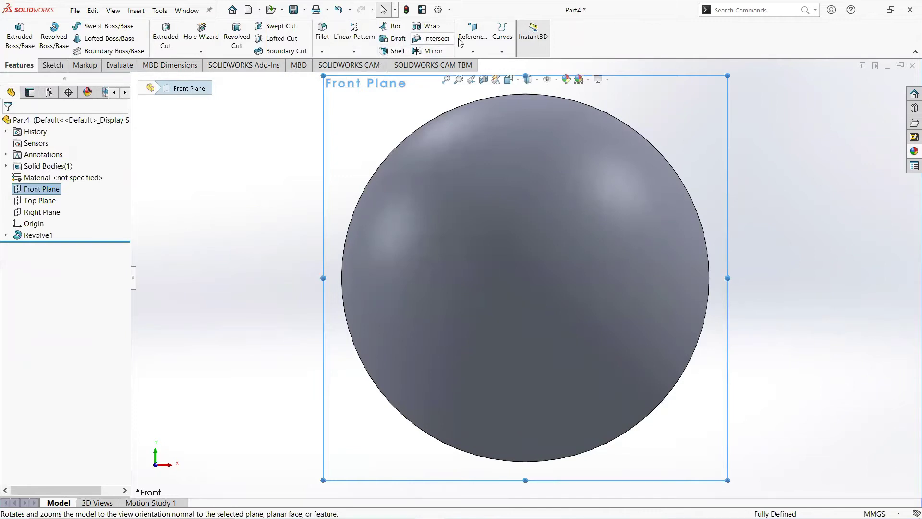
{"action": "left_click", "coordinate": [473, 53]}
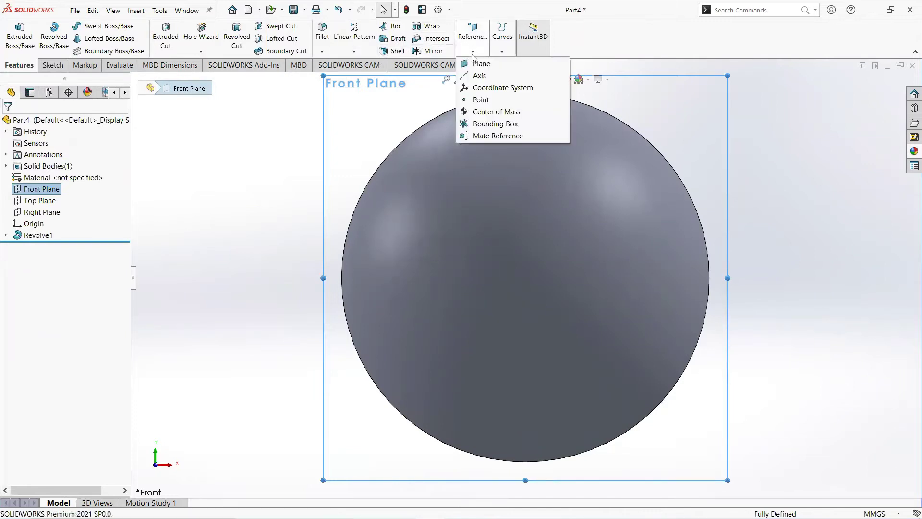
{"action": "left_click", "coordinate": [480, 63]}
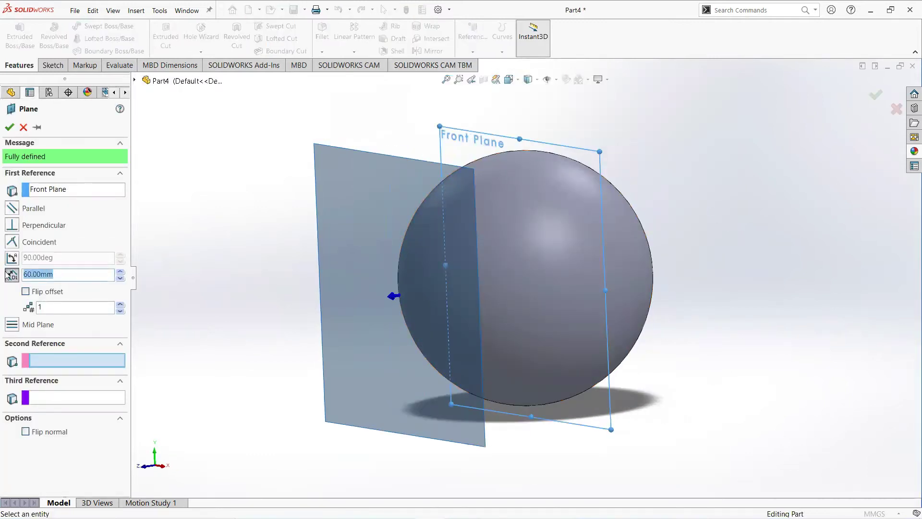
{"action": "left_click", "coordinate": [10, 127]}
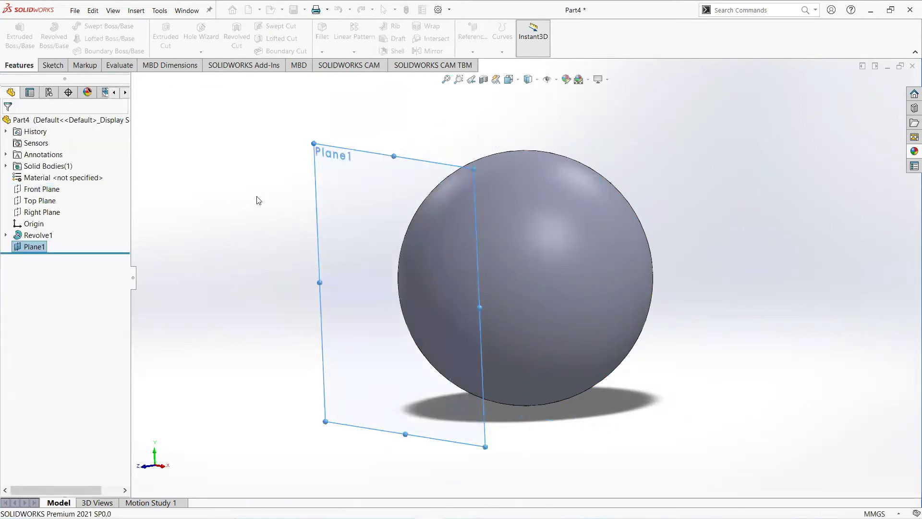
{"action": "left_click", "coordinate": [337, 179]}
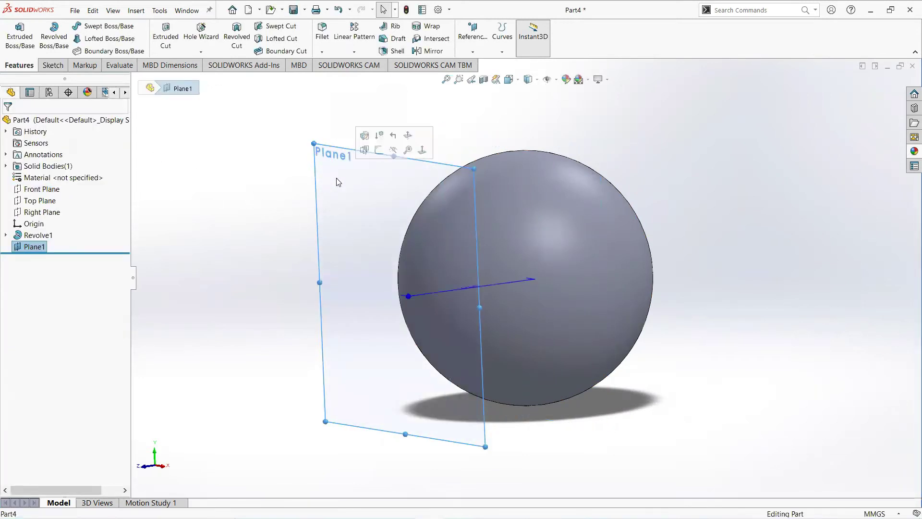
{"action": "right_click", "coordinate": [39, 252]}
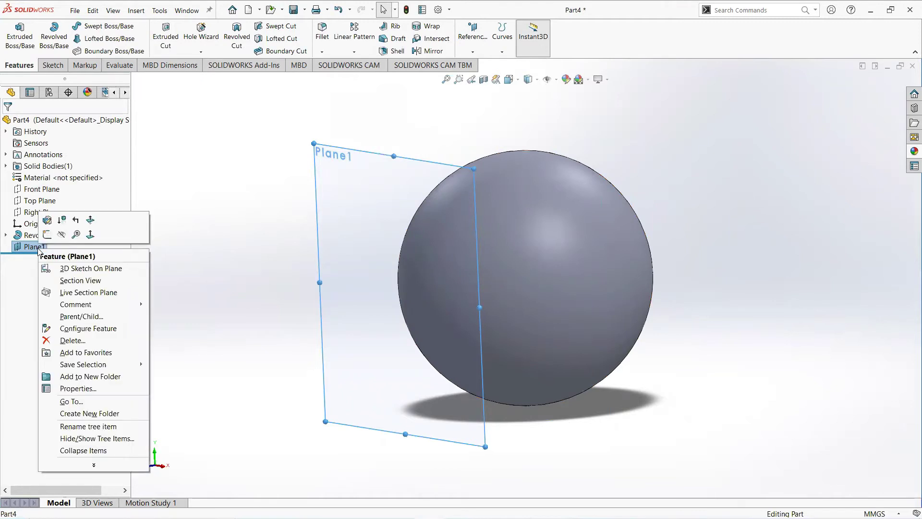
Start a sketch on Plane1 and draw a circle centred on the origin.
{"action": "left_click", "coordinate": [47, 234]}
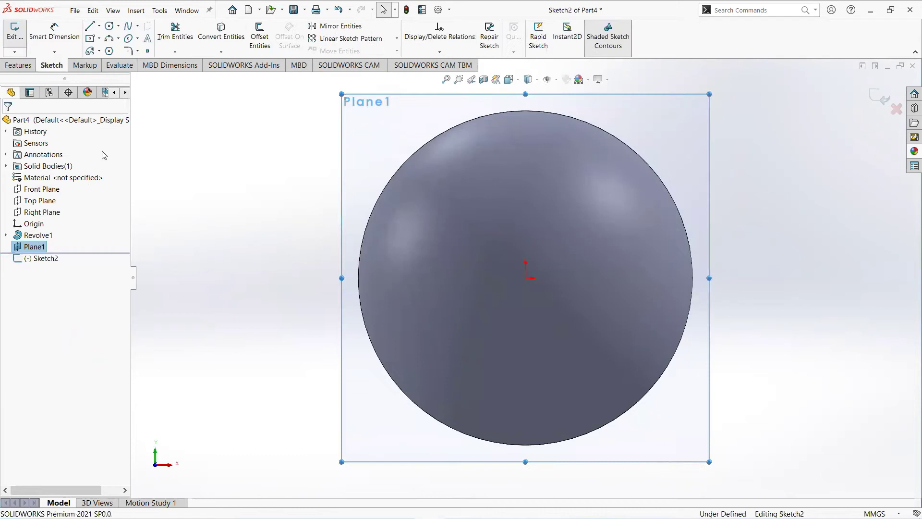
{"action": "left_click", "coordinate": [110, 27]}
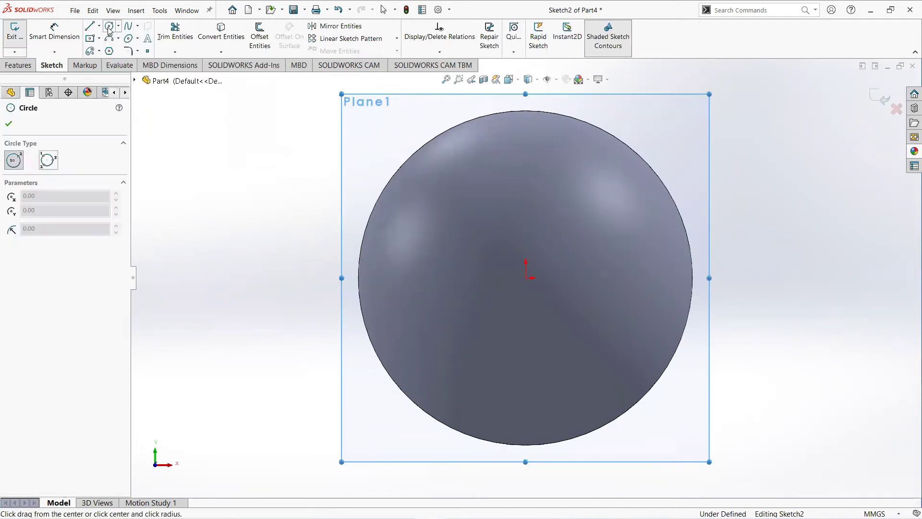
{"action": "left_click", "coordinate": [526, 280]}
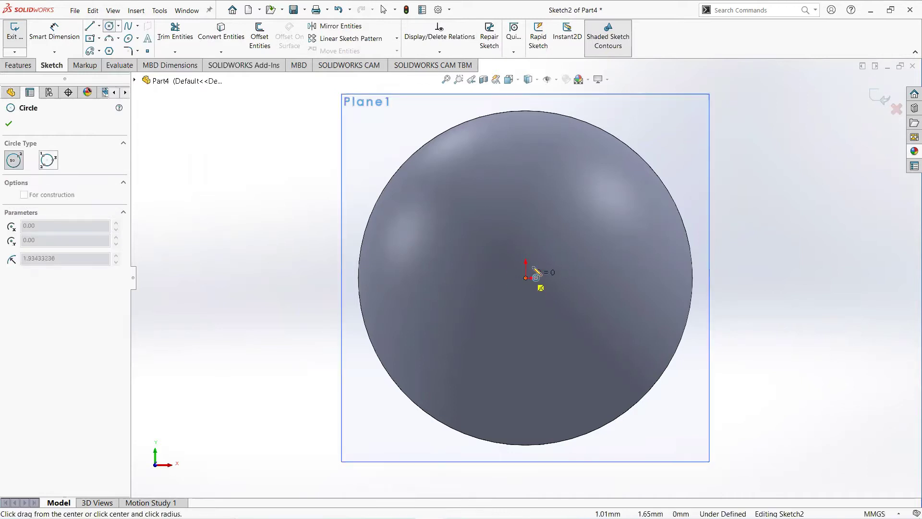
{"action": "left_click", "coordinate": [597, 194]}
{"action": "right_click", "coordinate": [594, 193]}
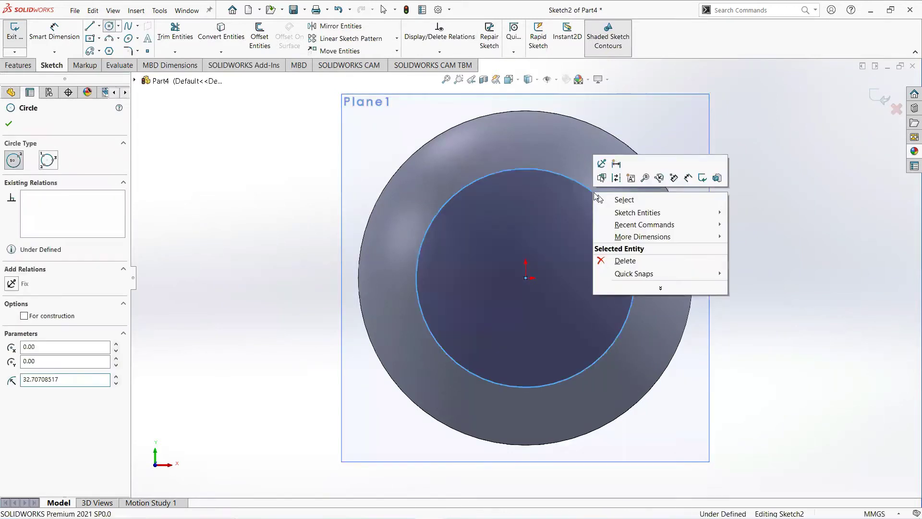
{"action": "left_click", "coordinate": [619, 201]}
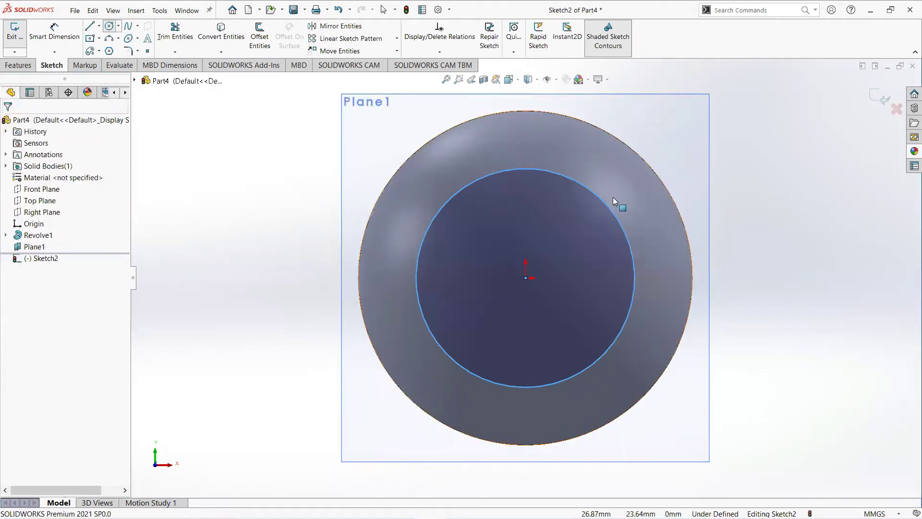
Dimension the circle's diameter to 65 mm, fully defining the sketch.
{"action": "left_click", "coordinate": [63, 38]}
{"action": "left_click", "coordinate": [452, 193]}
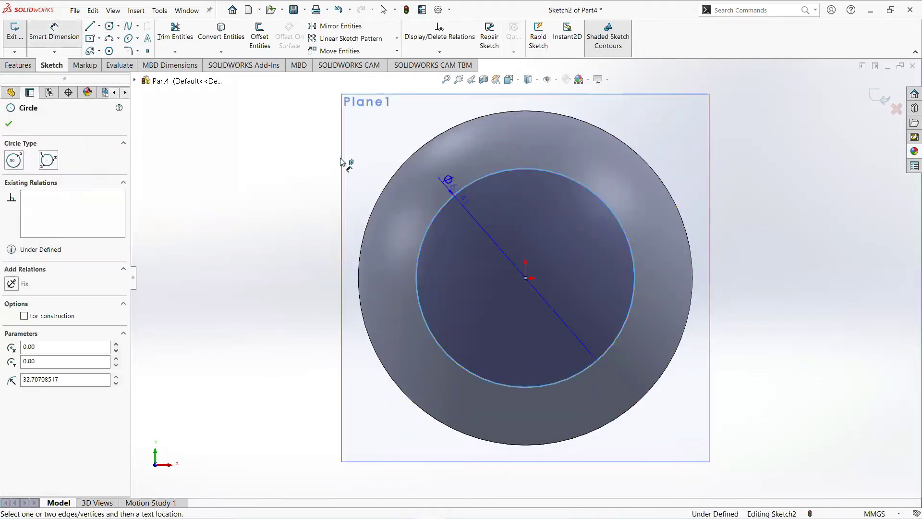
{"action": "left_click", "coordinate": [312, 163]}
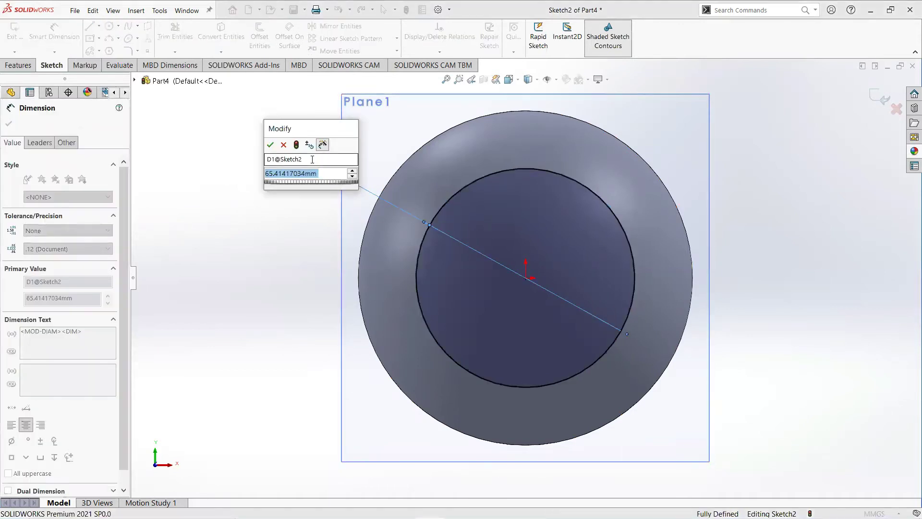
{"action": "type", "text": "40"}
{"action": "key", "text": "Escape"}
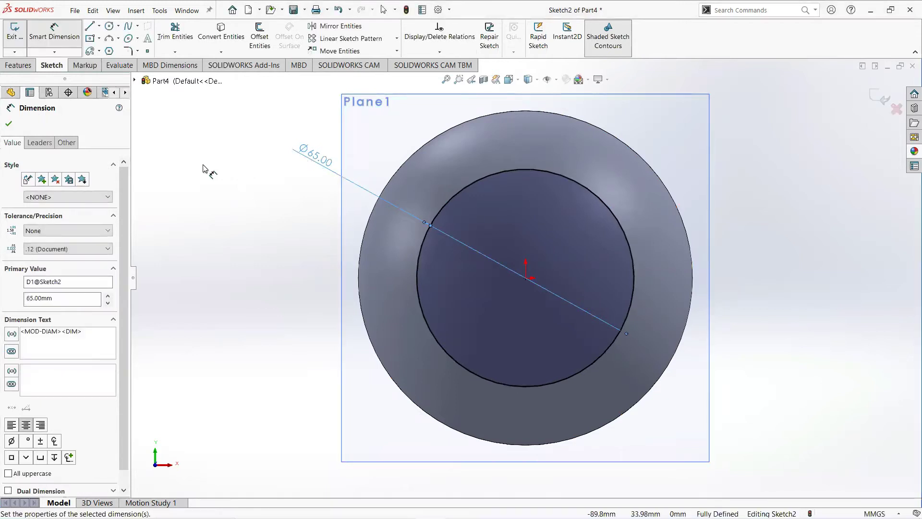
{"action": "left_click", "coordinate": [9, 123]}
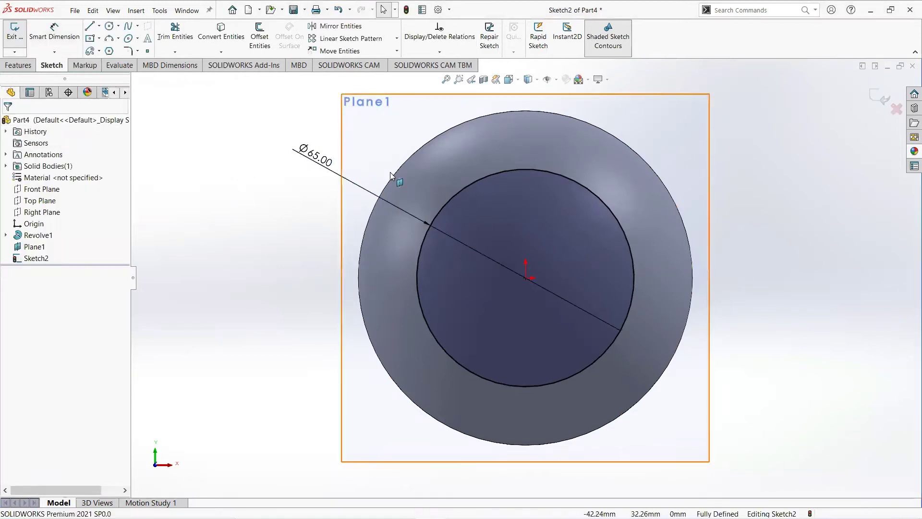
{"action": "key", "text": "z"}
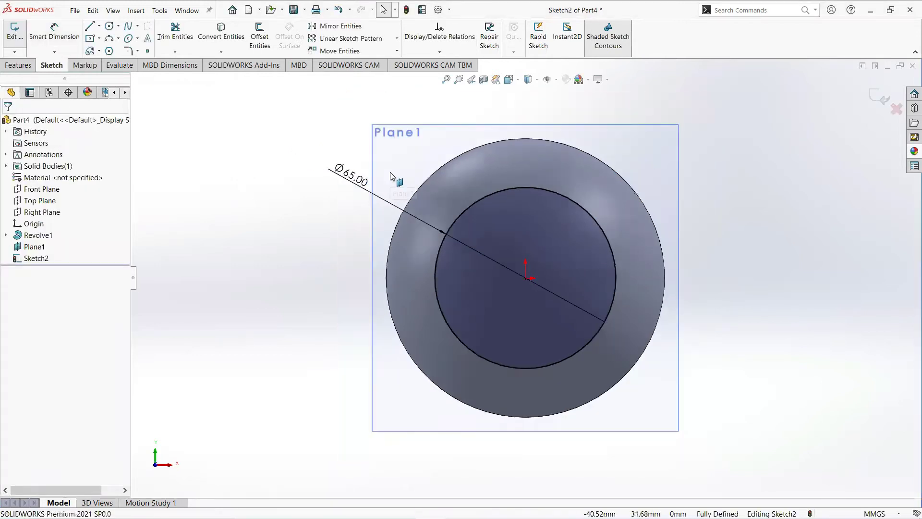
Draw vertical sides from the circle's quadrants down below the sphere, joined by a bottom line.
{"action": "left_click", "coordinate": [90, 27]}
{"action": "left_click", "coordinate": [616, 278]}
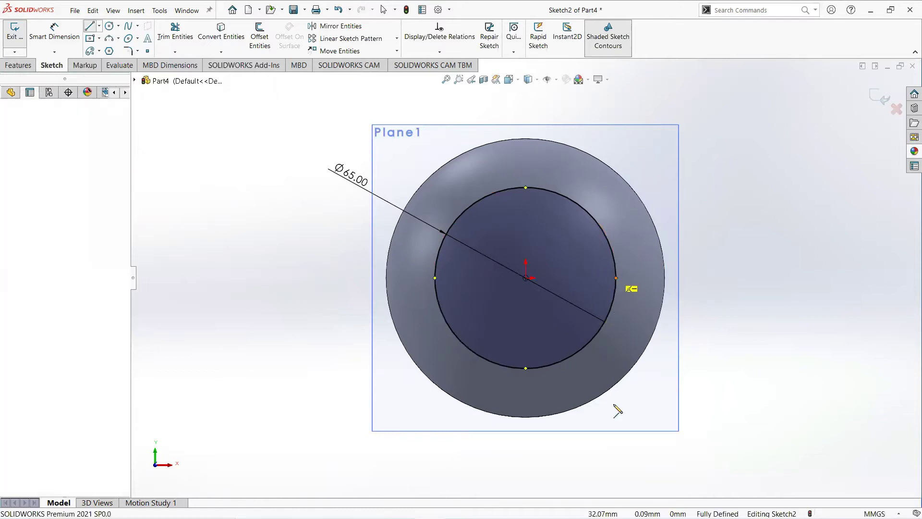
{"action": "left_click", "coordinate": [616, 443]}
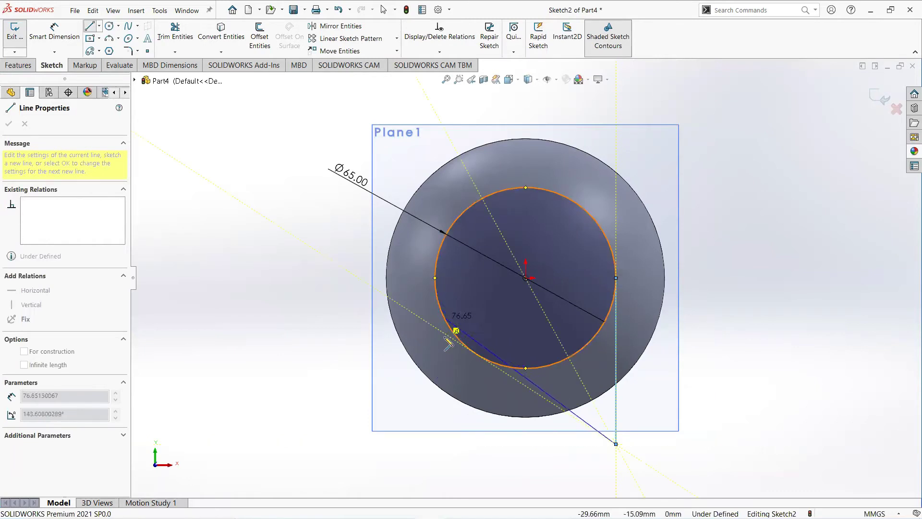
{"action": "left_click", "coordinate": [434, 443]}
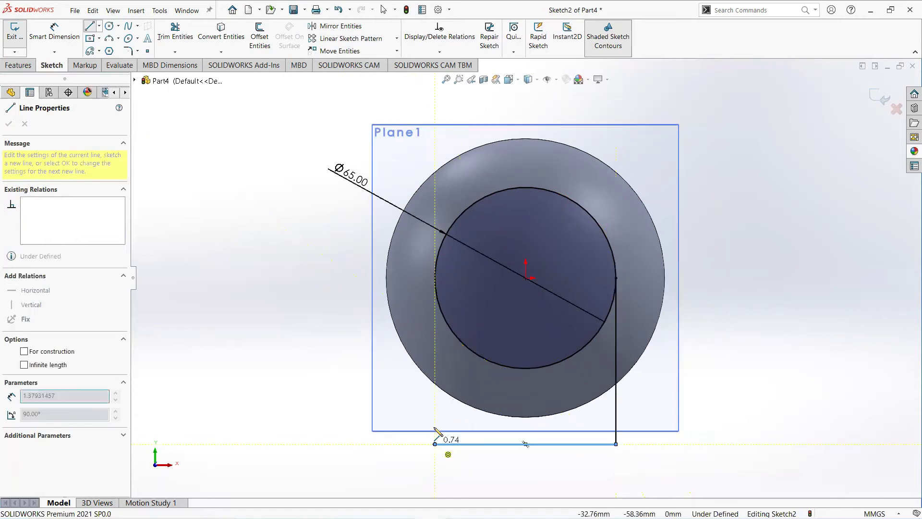
{"action": "left_click", "coordinate": [435, 278]}
{"action": "right_click", "coordinate": [441, 283]}
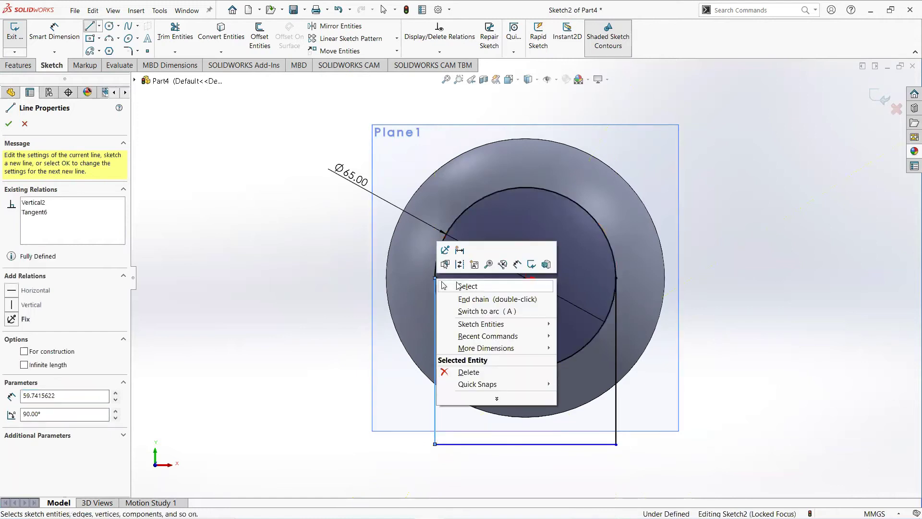
{"action": "left_click", "coordinate": [441, 286]}
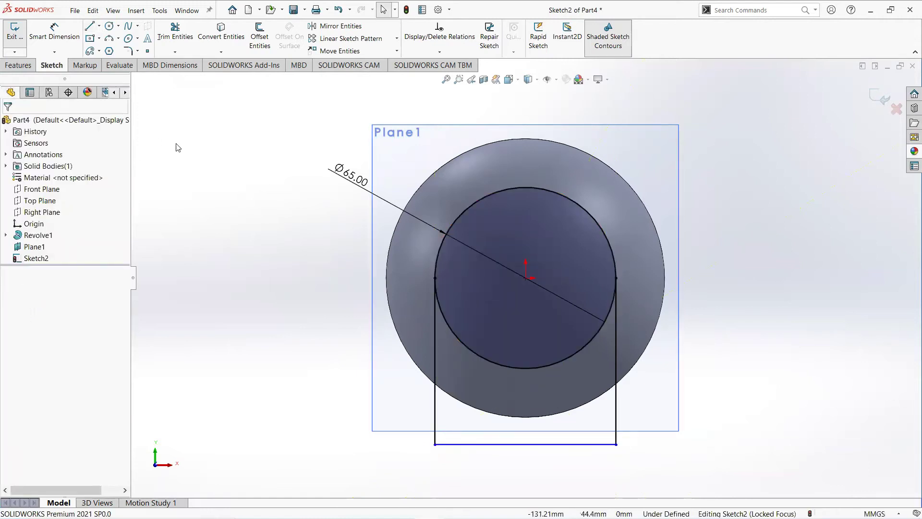
Trim the circle's lower arc to leave a closed arch profile.
{"action": "left_click", "coordinate": [175, 38]}
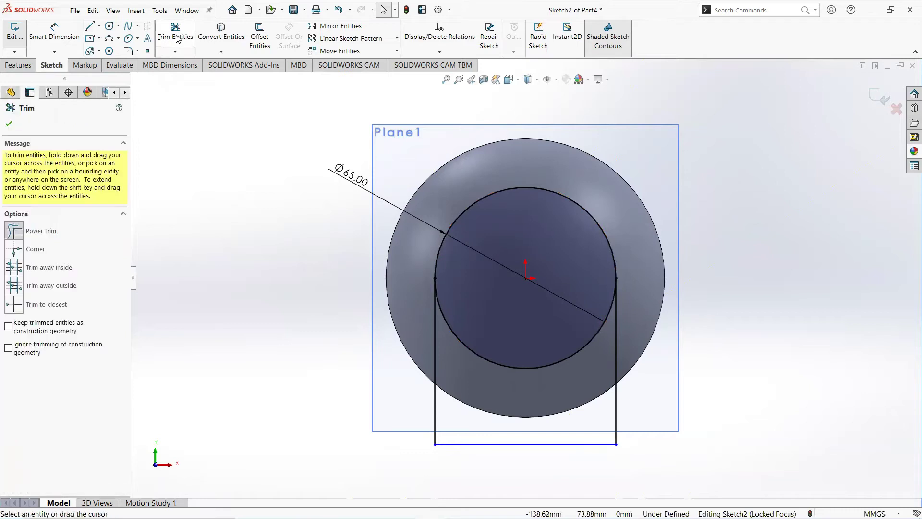
{"action": "left_click_drag", "start_coordinate": [491, 360], "coordinate": [498, 345]}
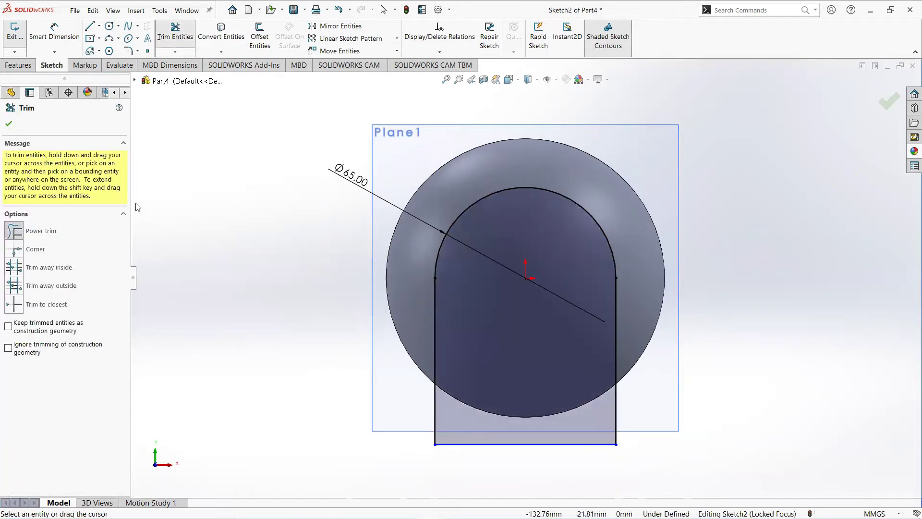
{"action": "left_click", "coordinate": [8, 124]}
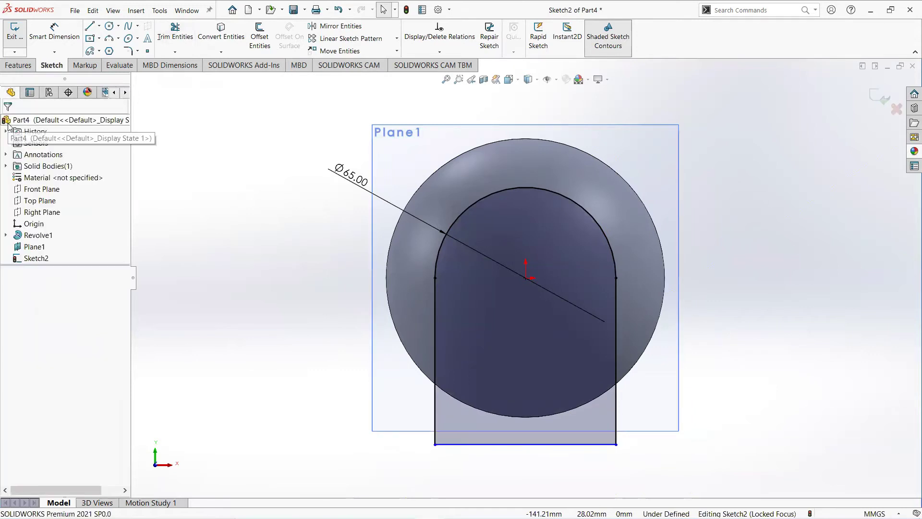
{"action": "middle_click_drag", "start_coordinate": [230, 163], "coordinate": [234, 170]}
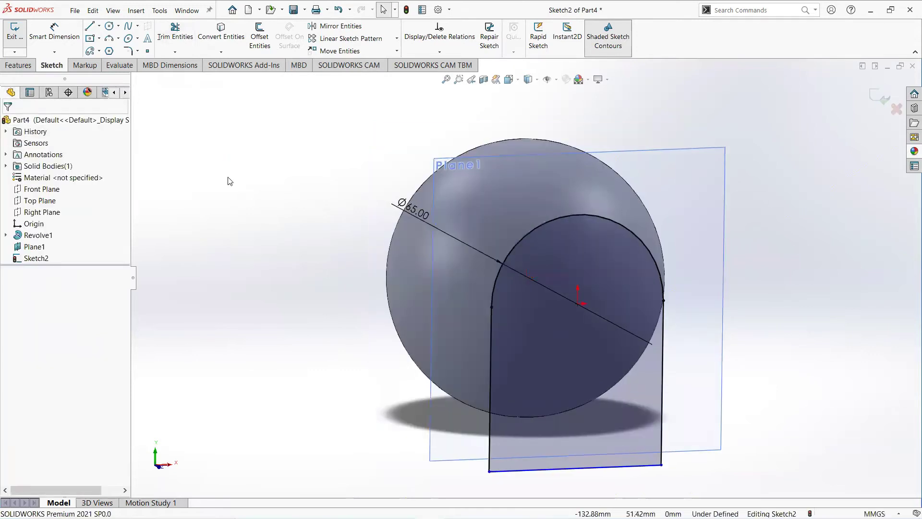
{"action": "left_click", "coordinate": [19, 66]}
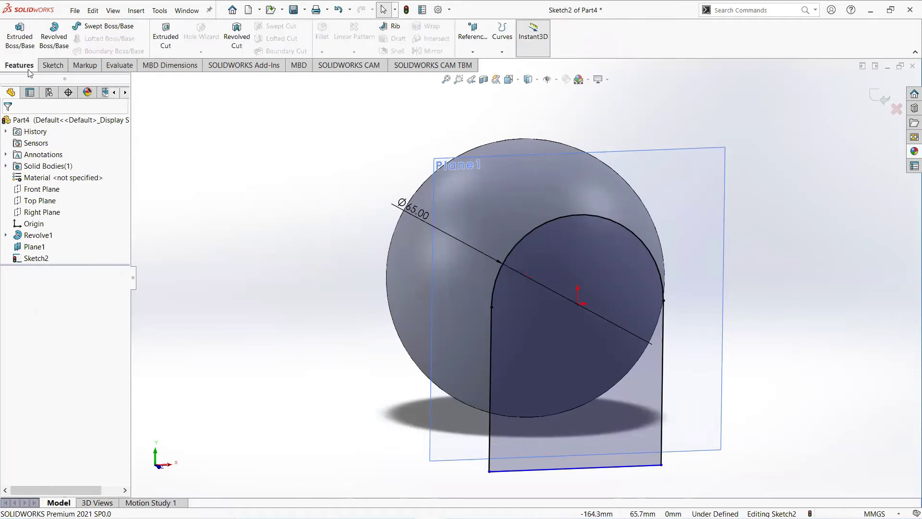
Project the arch sketch onto the sphere face as a split-line seam.
{"action": "left_click", "coordinate": [502, 52]}
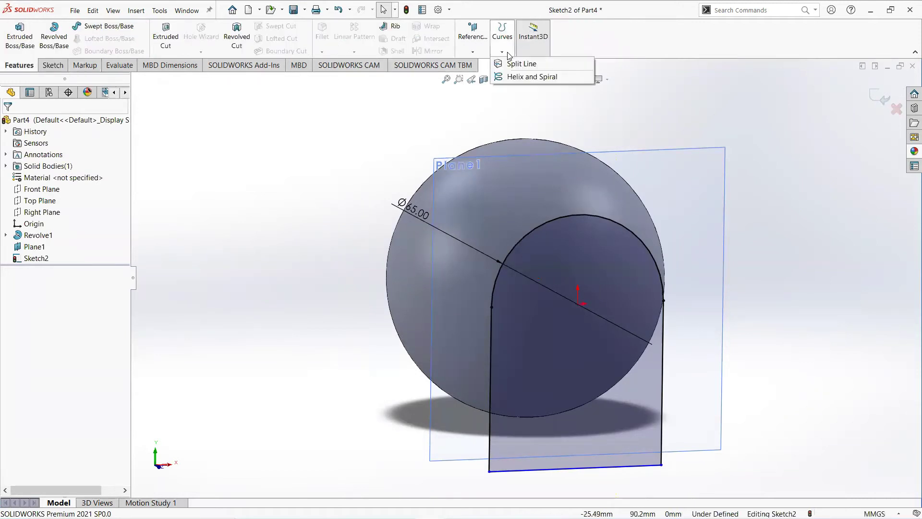
{"action": "left_click", "coordinate": [510, 67]}
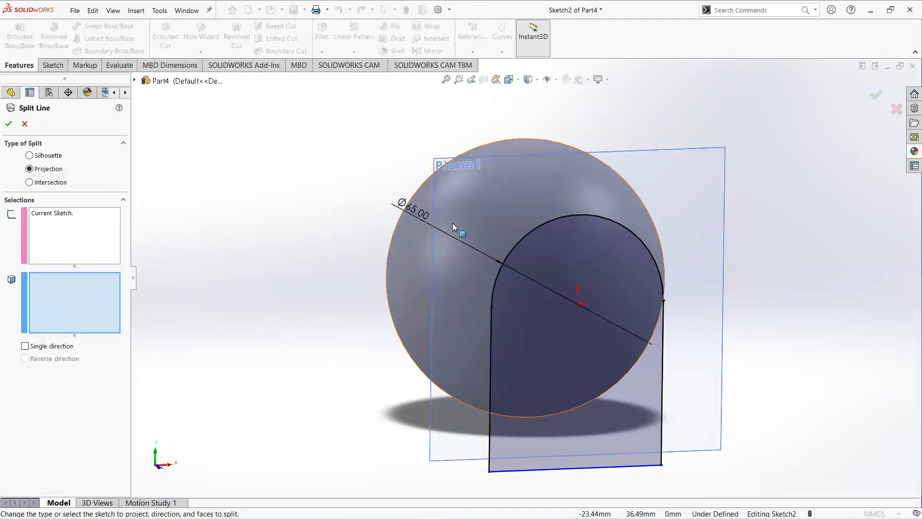
{"action": "middle_click_drag", "start_coordinate": [448, 228], "coordinate": [507, 223]}
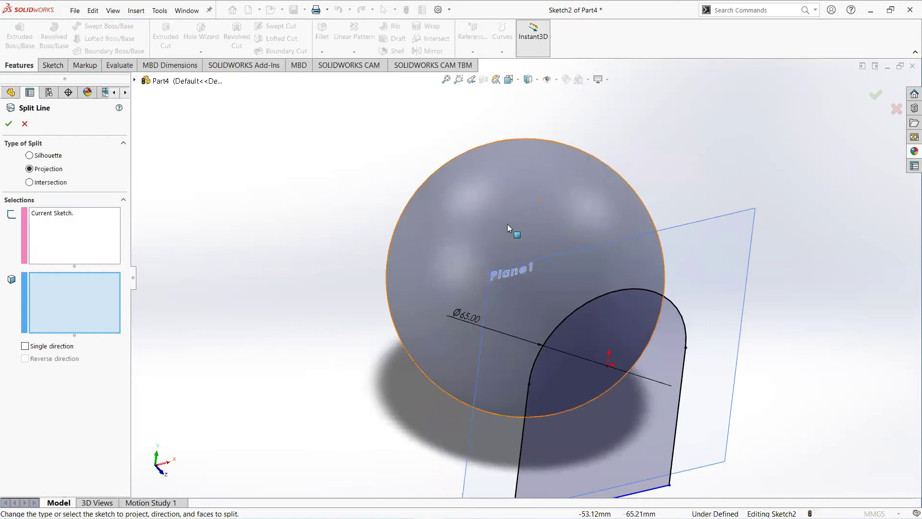
{"action": "left_click", "coordinate": [516, 199]}
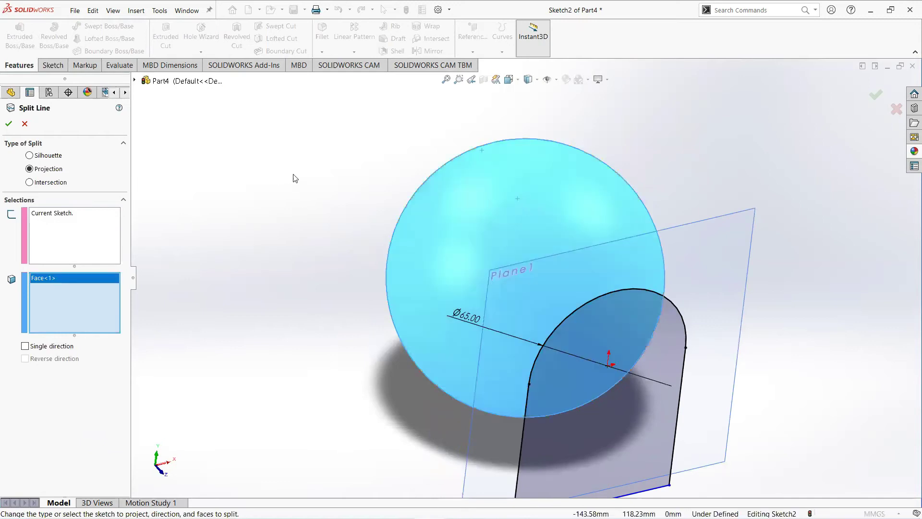
{"action": "left_click", "coordinate": [7, 124]}
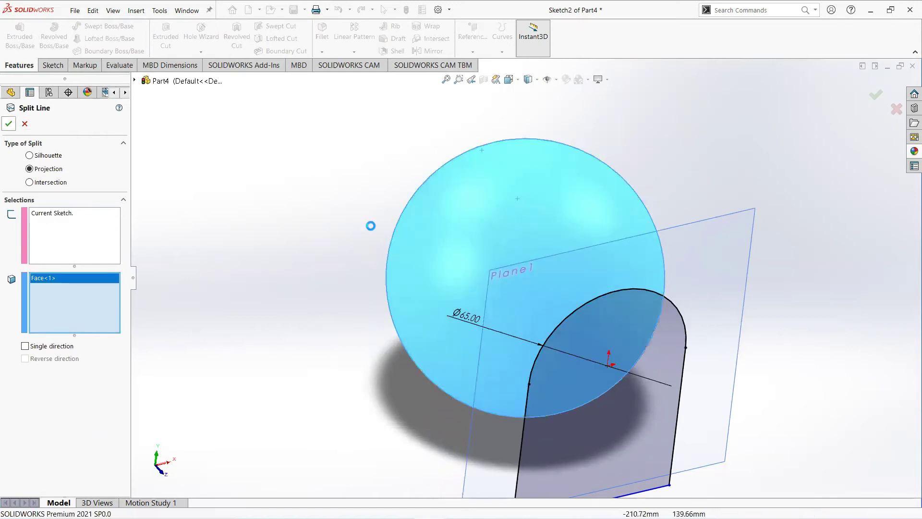
{"action": "key", "text": "f"}
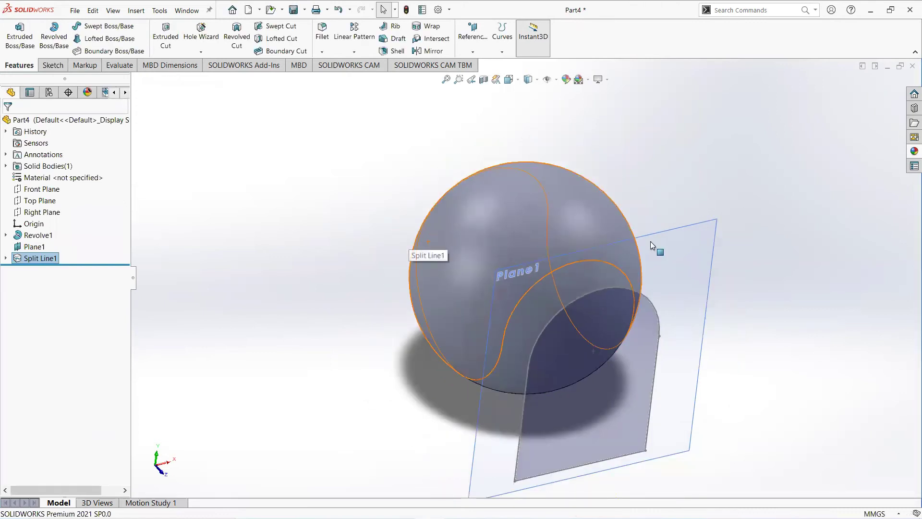
Hide Plane1 and orbit the ball to inspect the seam.
{"action": "left_click", "coordinate": [667, 247]}
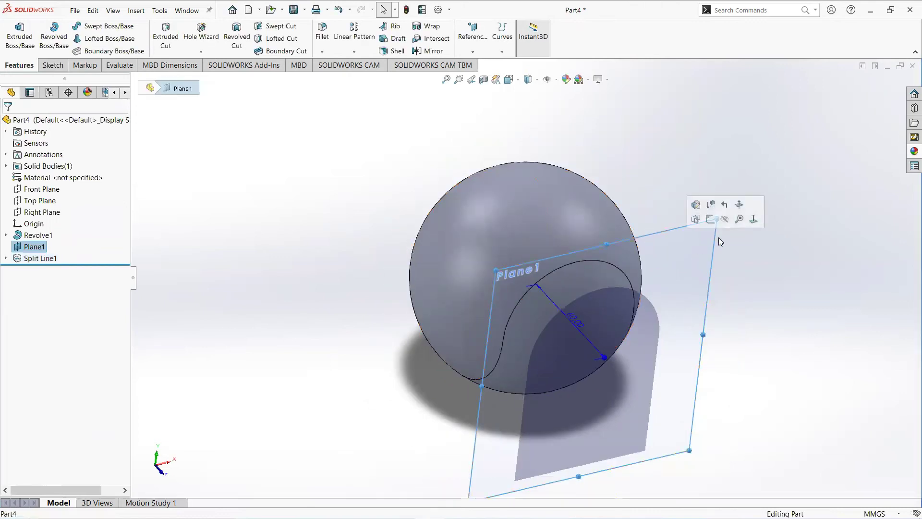
{"action": "left_click", "coordinate": [720, 220]}
{"action": "middle_click_drag", "start_coordinate": [532, 310], "coordinate": [703, 359]}
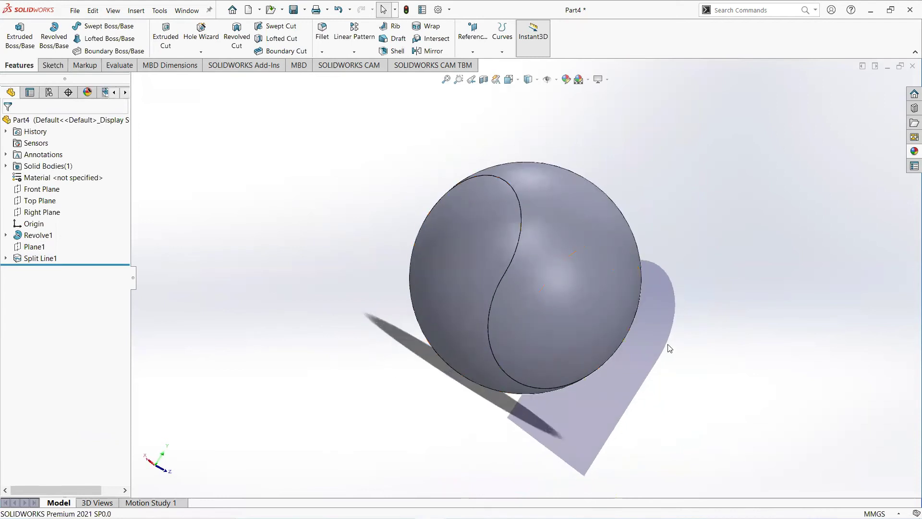
{"action": "middle_click_drag", "start_coordinate": [410, 265], "coordinate": [367, 237]}
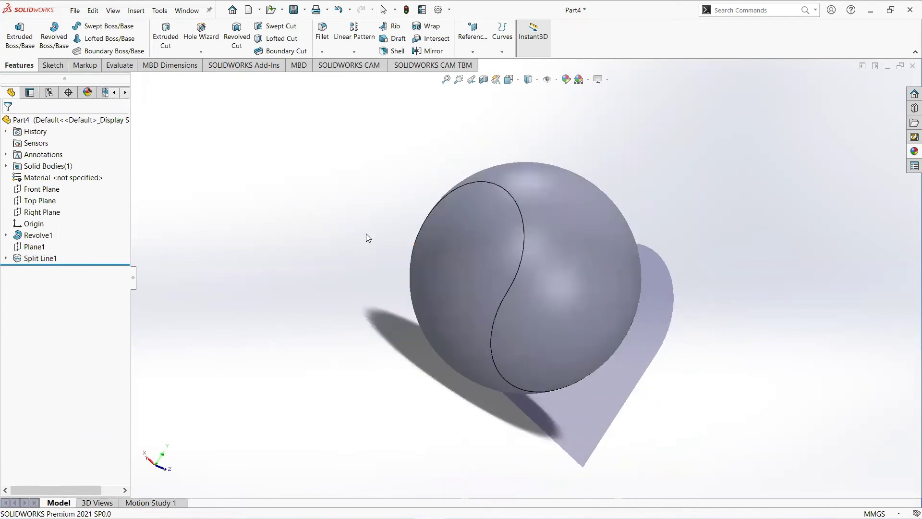
Cut a 7 mm circular-profile swept groove along the first seam section.
{"action": "left_click", "coordinate": [288, 30]}
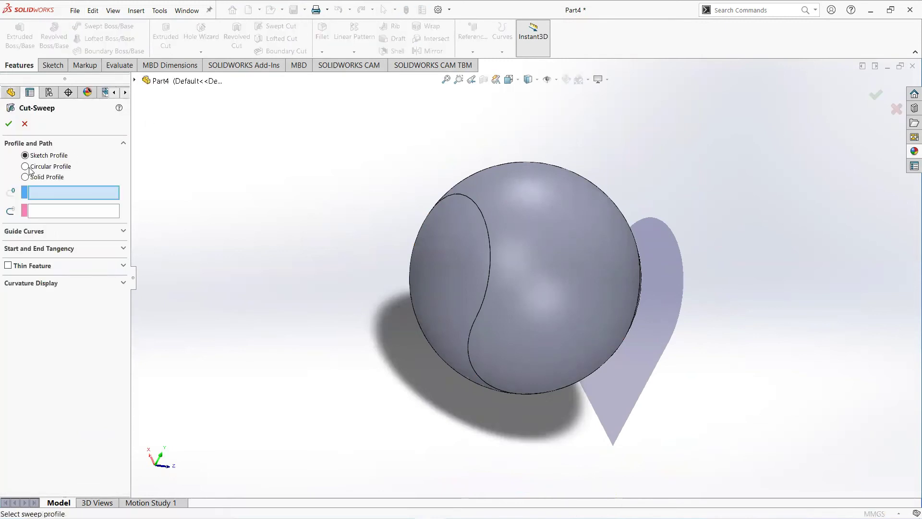
{"action": "left_click", "coordinate": [44, 165]}
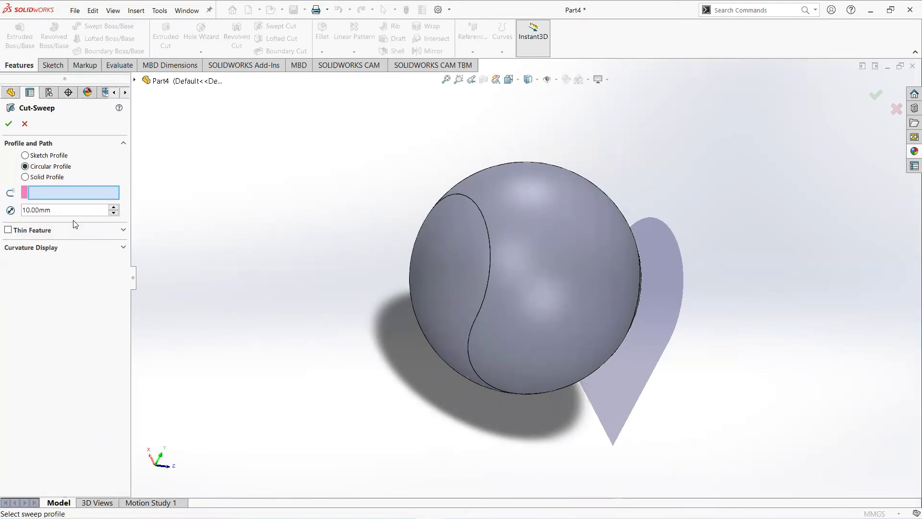
{"action": "key", "text": "Tab"}
{"action": "type", "text": "7"}
{"action": "key", "text": "Return"}
{"action": "left_click", "coordinate": [484, 219]}
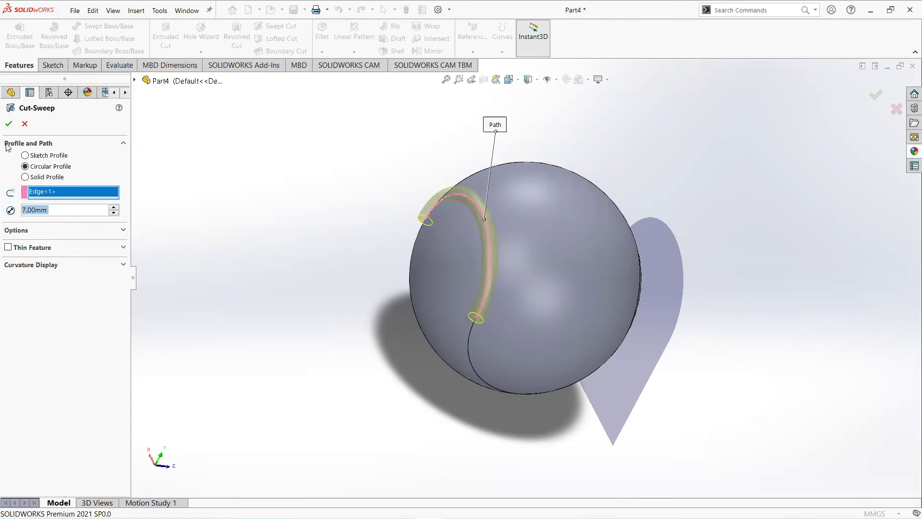
{"action": "left_click", "coordinate": [8, 125]}
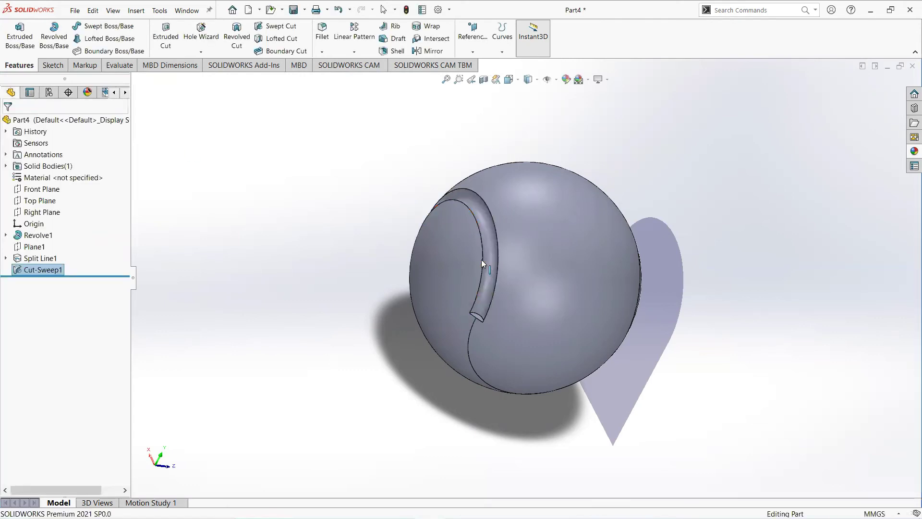
{"action": "middle_click_drag", "start_coordinate": [508, 222], "coordinate": [504, 252]}
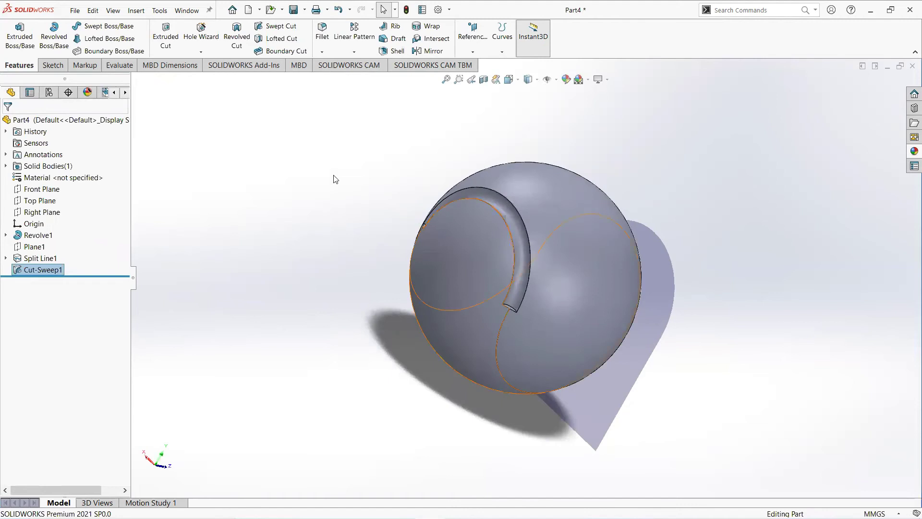
Cut a second 7 mm circular-profile swept groove along the next seam edge.
{"action": "left_click", "coordinate": [272, 27]}
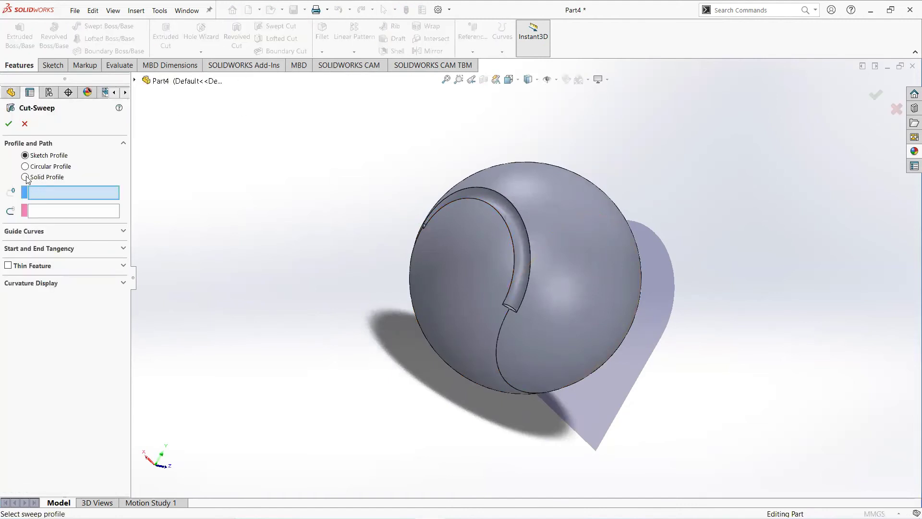
{"action": "left_click", "coordinate": [25, 167]}
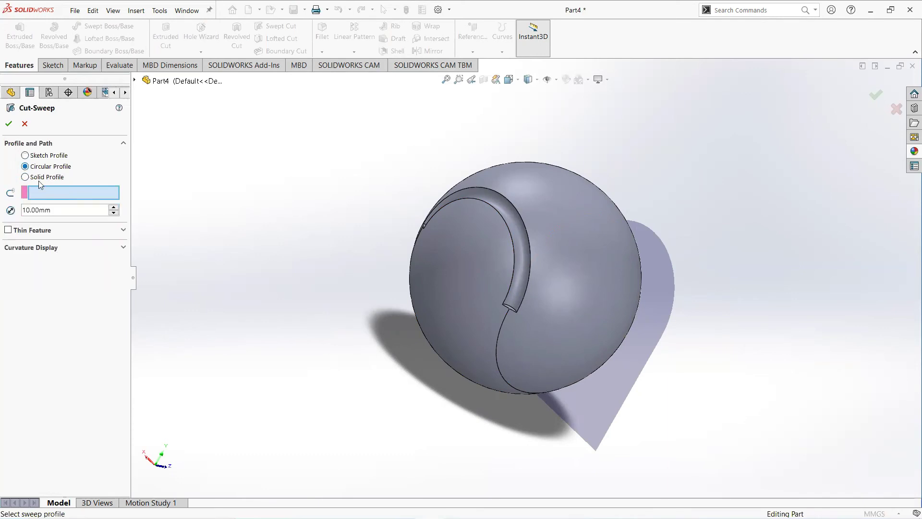
{"action": "left_click_drag", "start_coordinate": [5, 206], "coordinate": [2, 210]}
{"action": "type", "text": "7"}
{"action": "key", "text": "Return"}
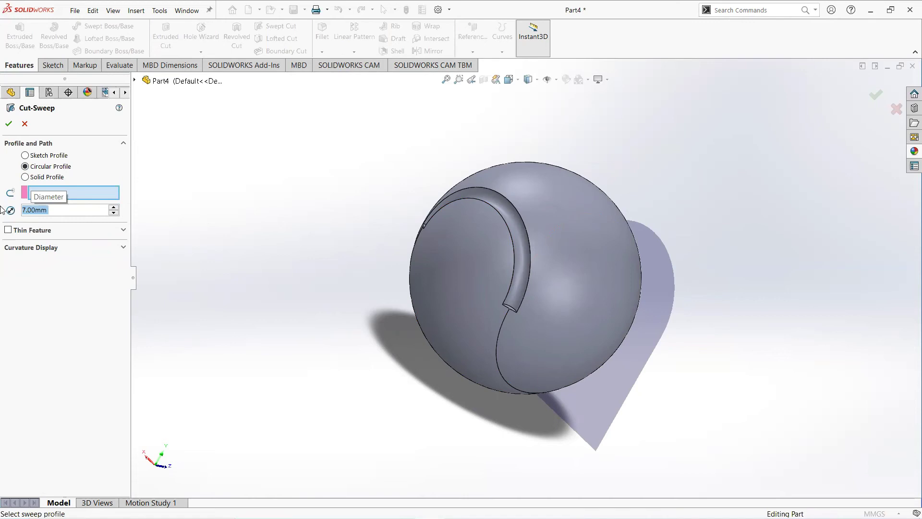
{"action": "middle_click_drag", "start_coordinate": [522, 352], "coordinate": [483, 274]}
{"action": "left_click", "coordinate": [471, 287]}
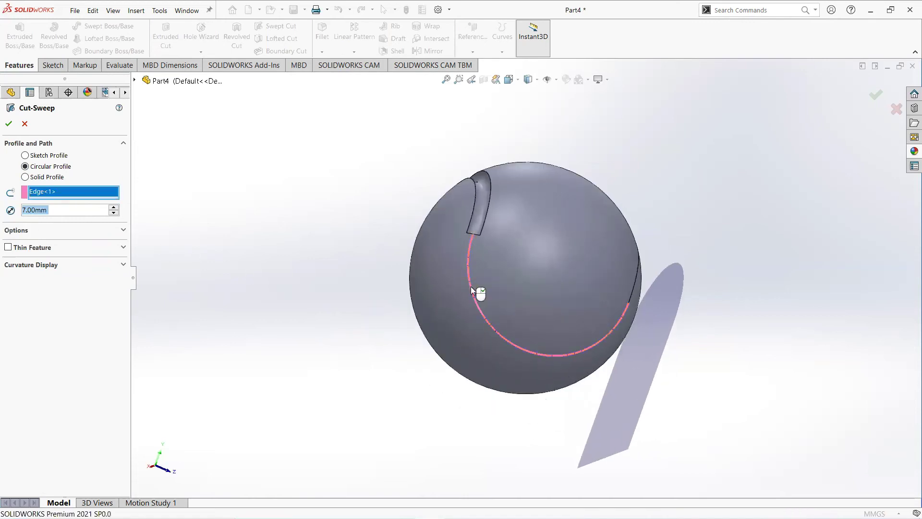
{"action": "left_click", "coordinate": [9, 123]}
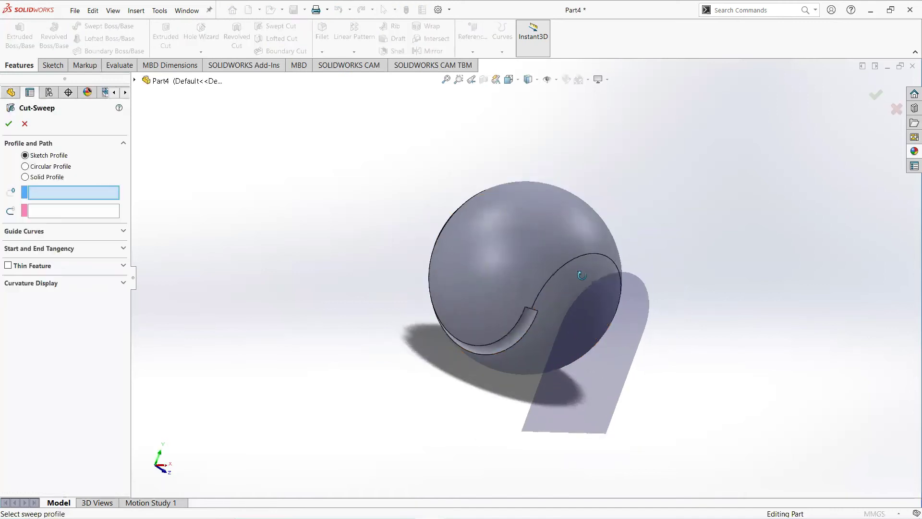
Cut Cut-Sweep3, a 7 mm circular-profile groove along the next seam edge.
{"action": "left_click", "coordinate": [25, 167]}
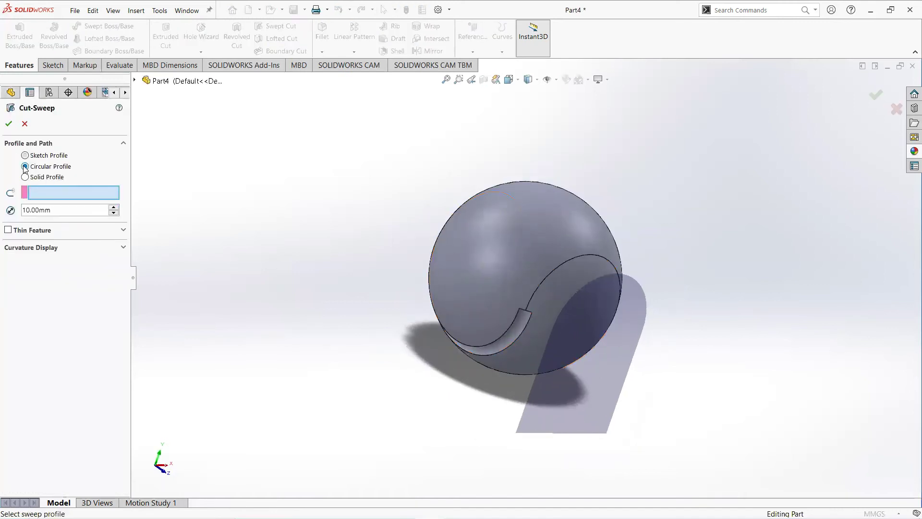
{"action": "left_click", "coordinate": [551, 272]}
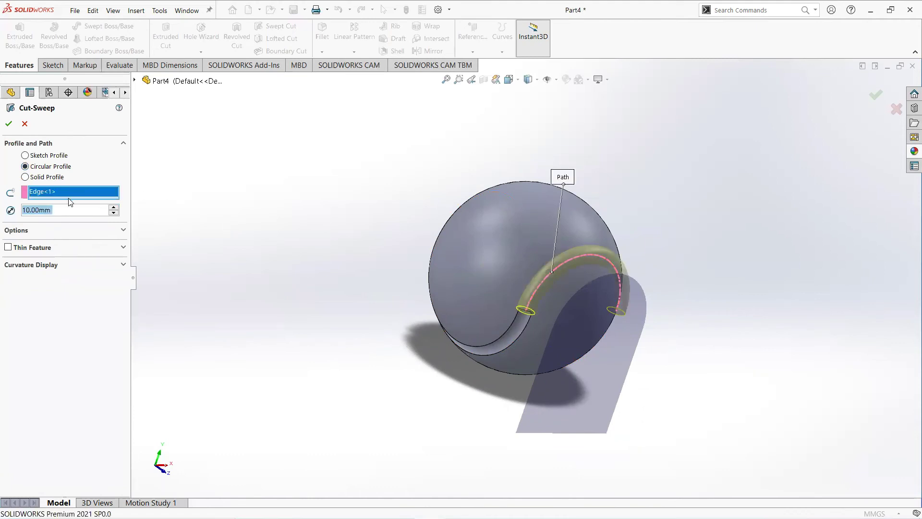
{"action": "type", "text": "7"}
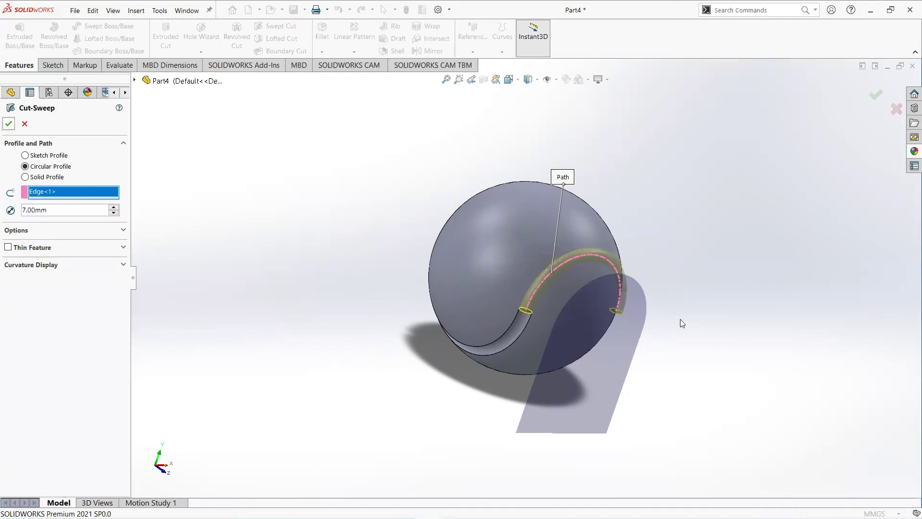
{"action": "left_click", "coordinate": [8, 124]}
{"action": "middle_click_drag", "start_coordinate": [658, 281], "coordinate": [498, 255]}
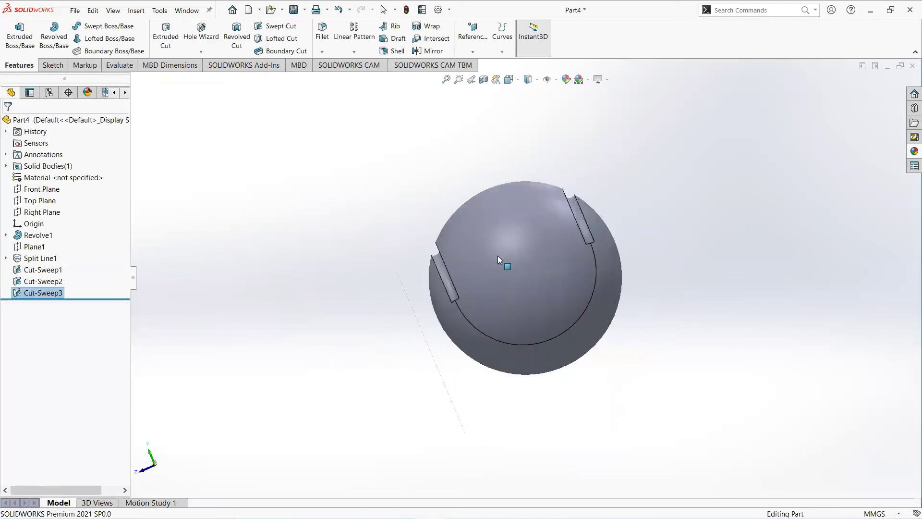
Cut Cut-Sweep4, a 7 mm circular-profile groove along the last lower seam edge.
{"action": "left_click", "coordinate": [268, 30]}
{"action": "left_click", "coordinate": [25, 166]}
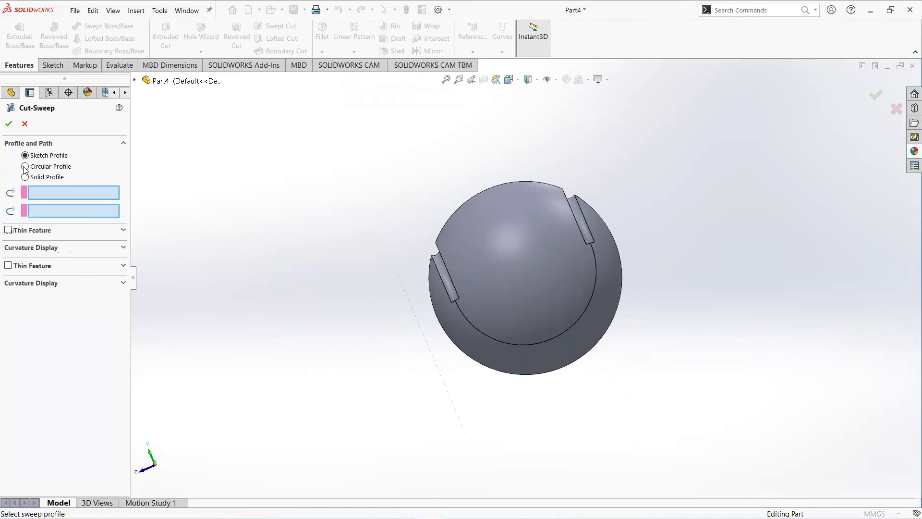
{"action": "left_click", "coordinate": [567, 333]}
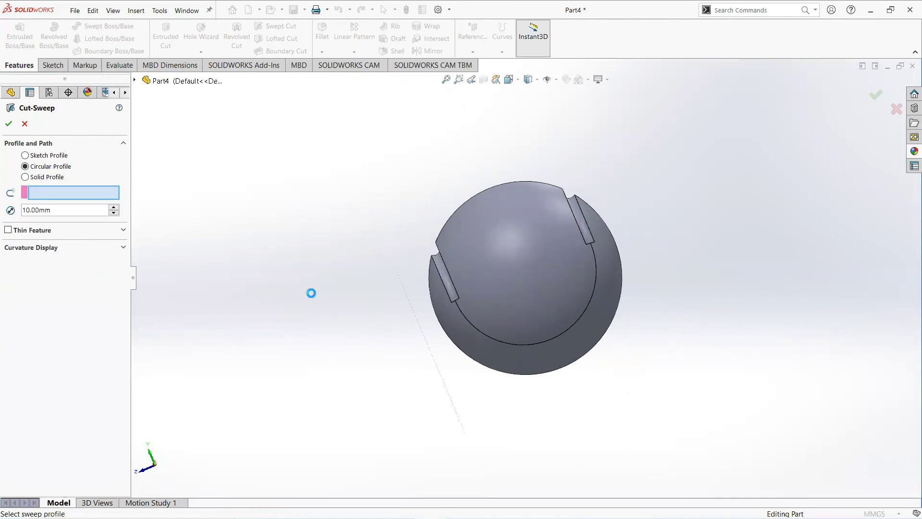
{"action": "left_click", "coordinate": [62, 212]}
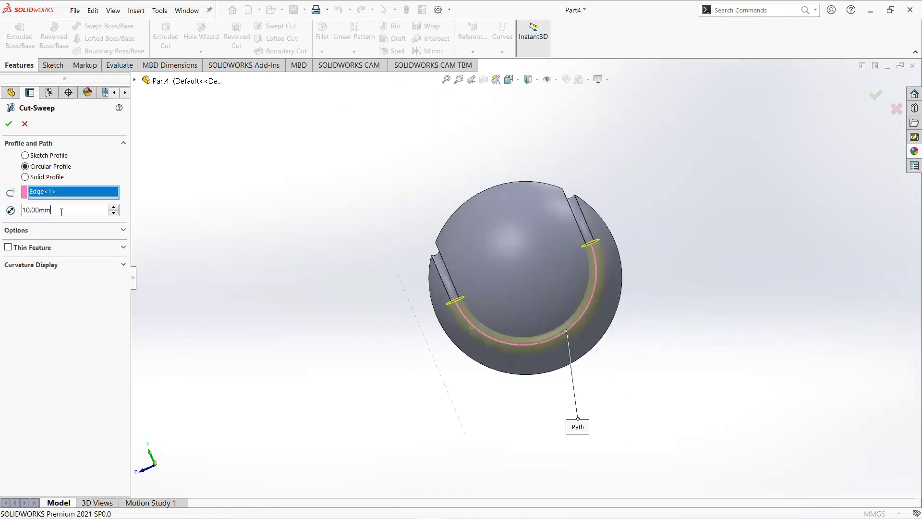
{"action": "key", "text": "ctrl+a"}
{"action": "type", "text": "7"}
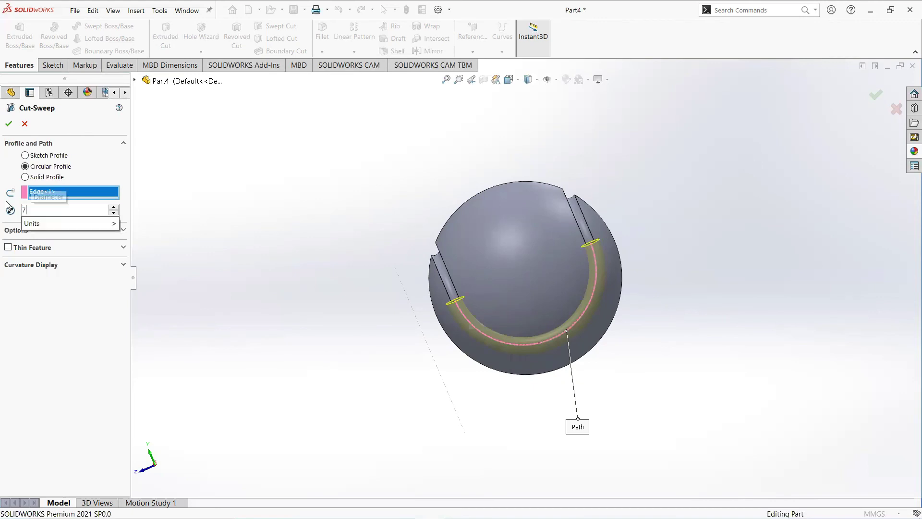
{"action": "left_click", "coordinate": [9, 124]}
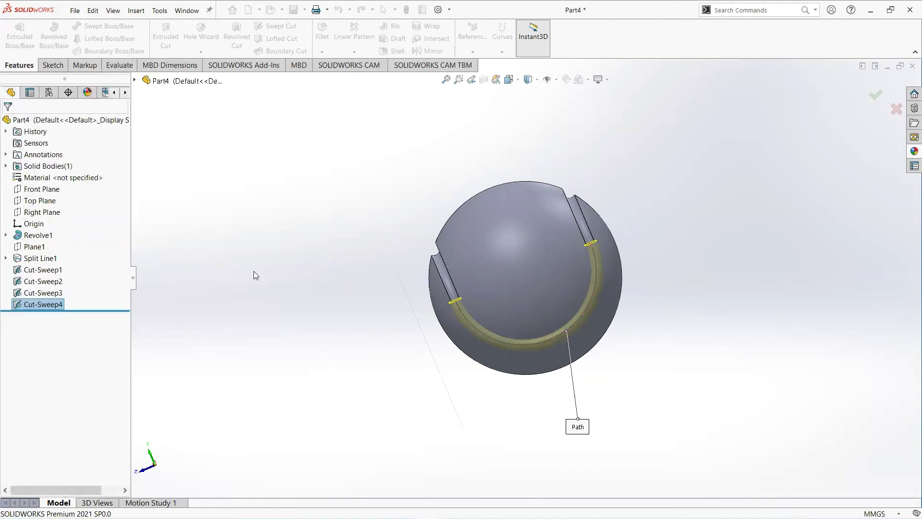
Give both outer split faces of the sphere a bright green face colour.
{"action": "middle_click_drag", "start_coordinate": [509, 401], "coordinate": [574, 290]}
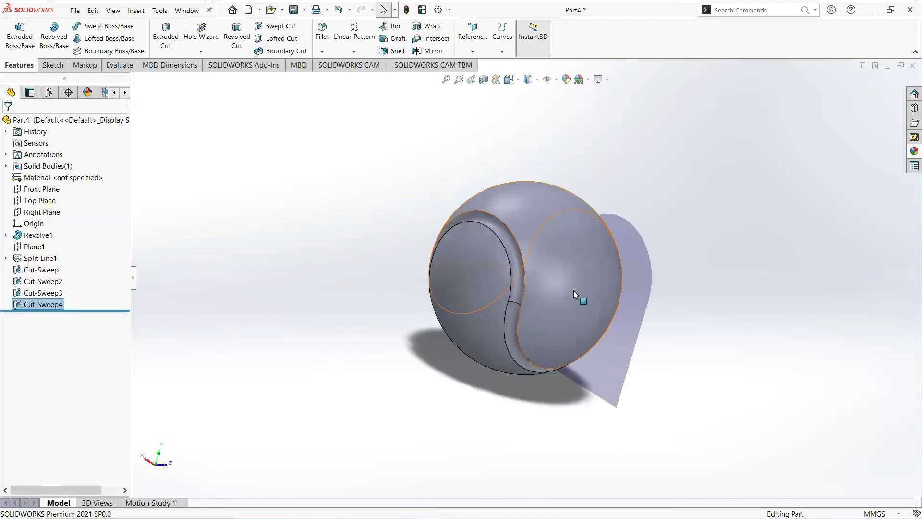
{"action": "left_click", "coordinate": [573, 290]}
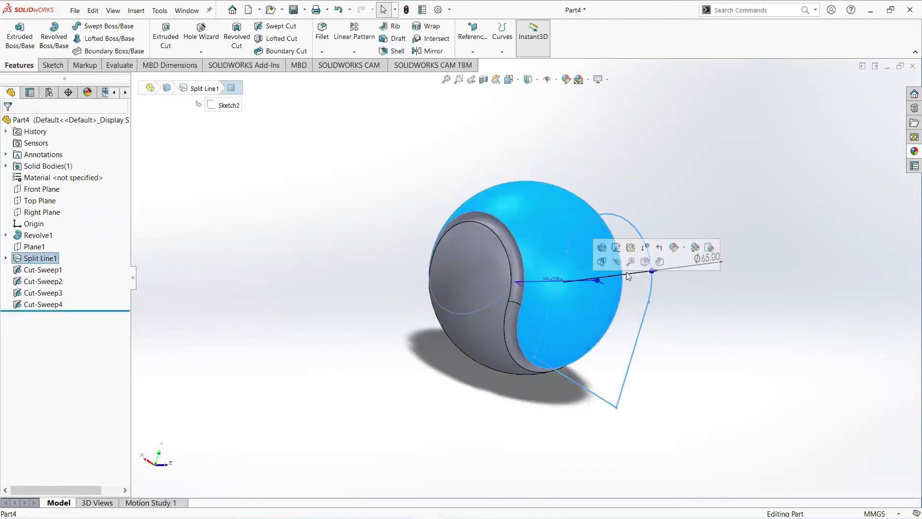
{"action": "left_click", "coordinate": [683, 264]}
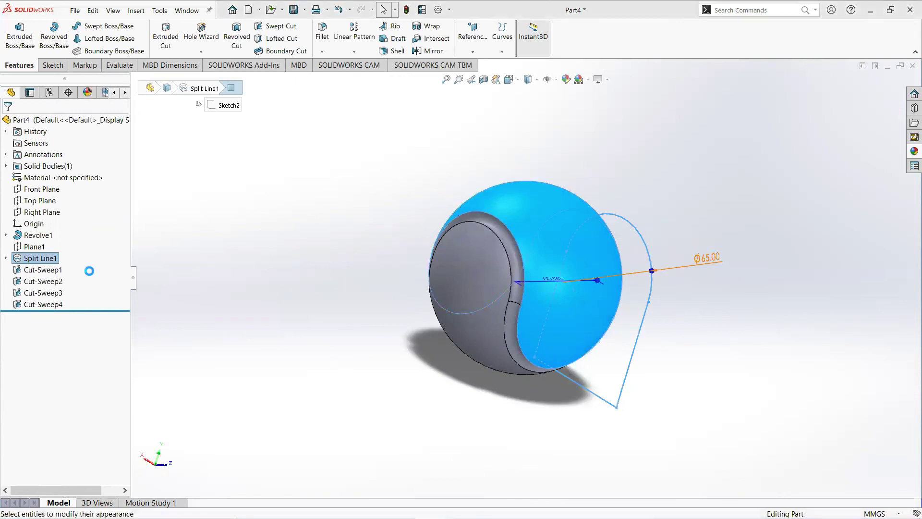
{"action": "left_click", "coordinate": [41, 445]}
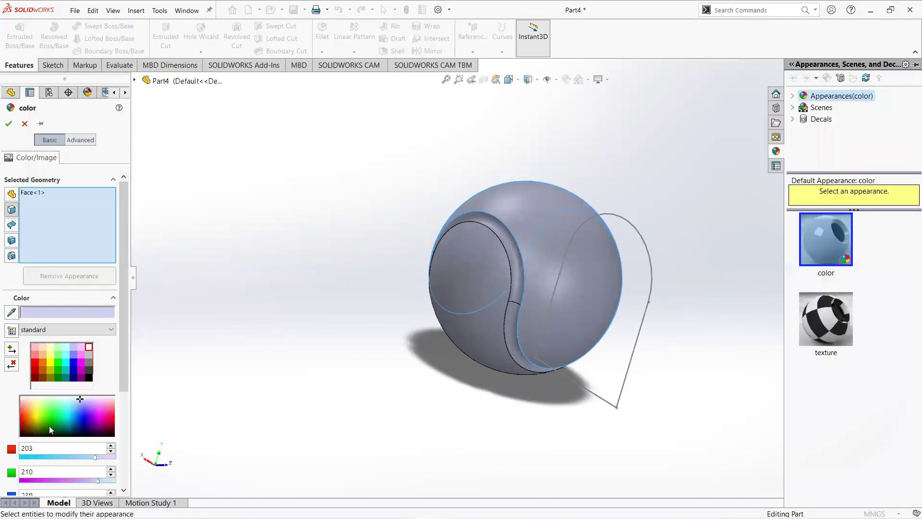
{"action": "left_click", "coordinate": [49, 423]}
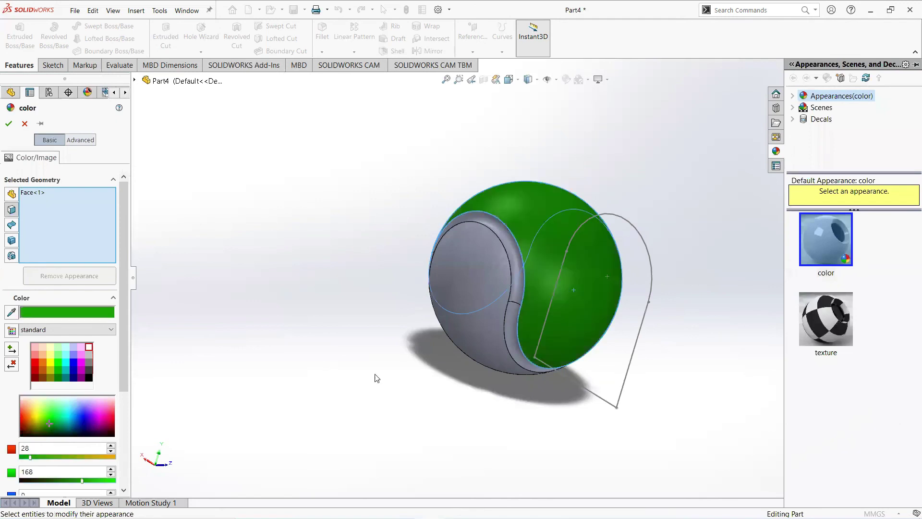
{"action": "left_click", "coordinate": [49, 416]}
{"action": "left_click", "coordinate": [471, 295]}
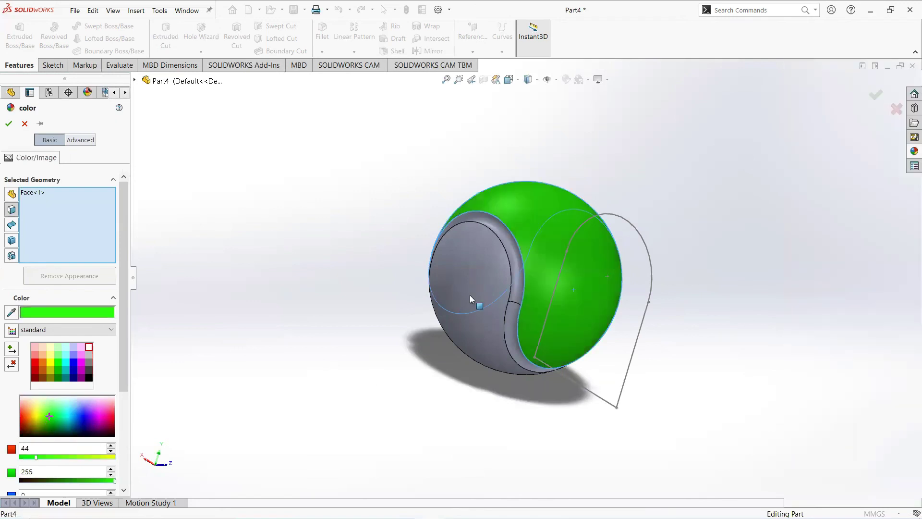
{"action": "left_click", "coordinate": [7, 125]}
{"action": "scroll", "coordinate": [550, 206], "scroll_direction": "down", "scroll_amount": 2}
{"action": "scroll", "coordinate": [487, 283], "scroll_direction": "down", "scroll_amount": 2}
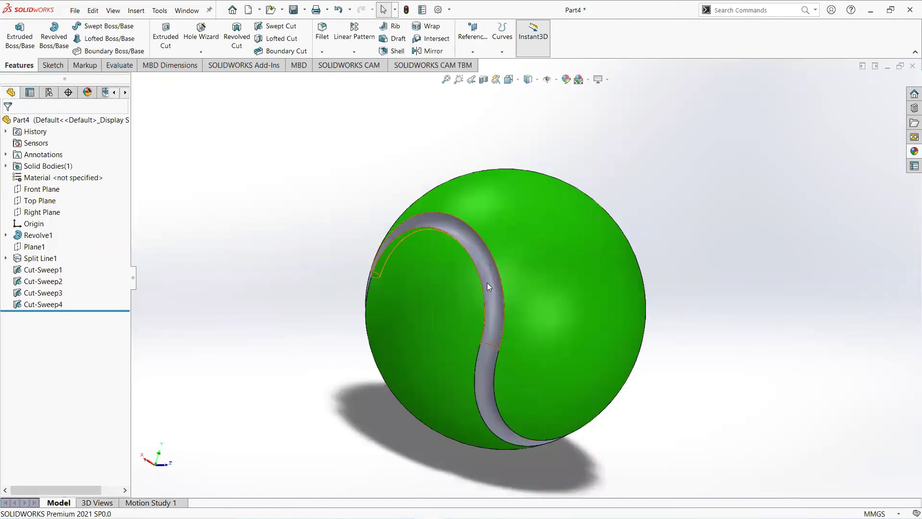
Colour the seam groove faces white, then orbit to inspect the finished ball.
{"action": "left_click", "coordinate": [492, 278]}
{"action": "left_click", "coordinate": [582, 240]}
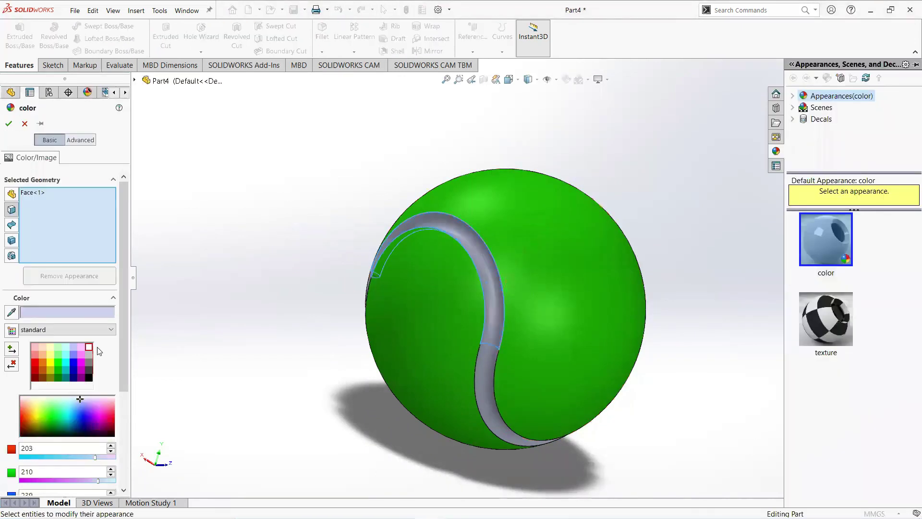
{"action": "left_click", "coordinate": [89, 346]}
{"action": "left_click", "coordinate": [489, 376]}
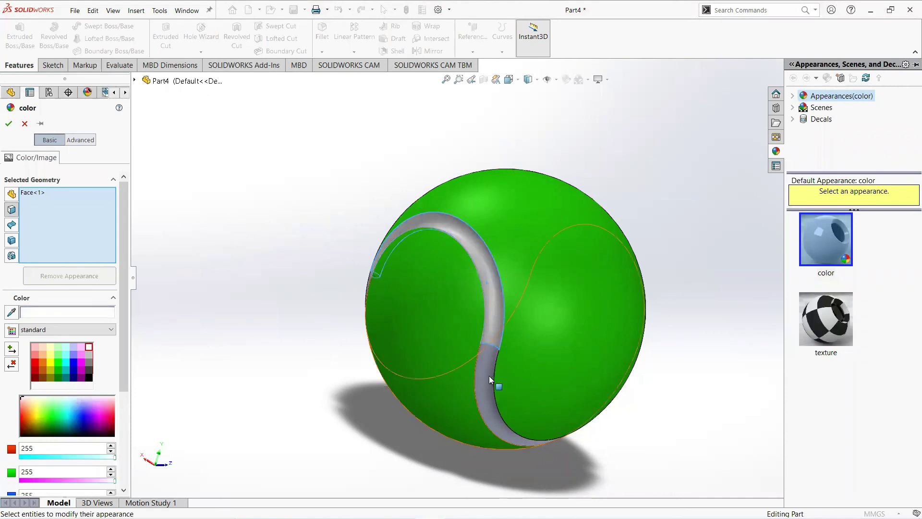
{"action": "middle_click_drag", "start_coordinate": [517, 348], "coordinate": [465, 324]}
{"action": "left_click", "coordinate": [464, 324]}
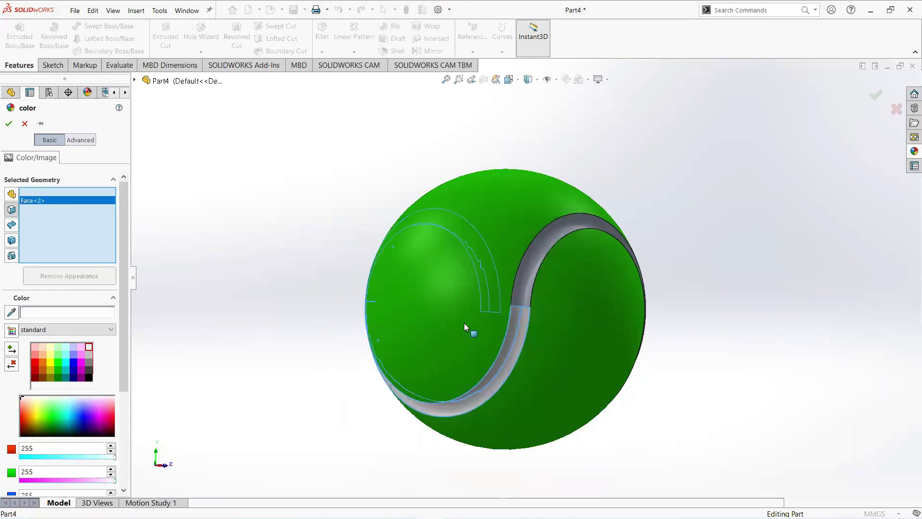
{"action": "left_click", "coordinate": [550, 285]}
{"action": "middle_click_drag", "start_coordinate": [619, 296], "coordinate": [537, 291]}
{"action": "left_click", "coordinate": [537, 291]}
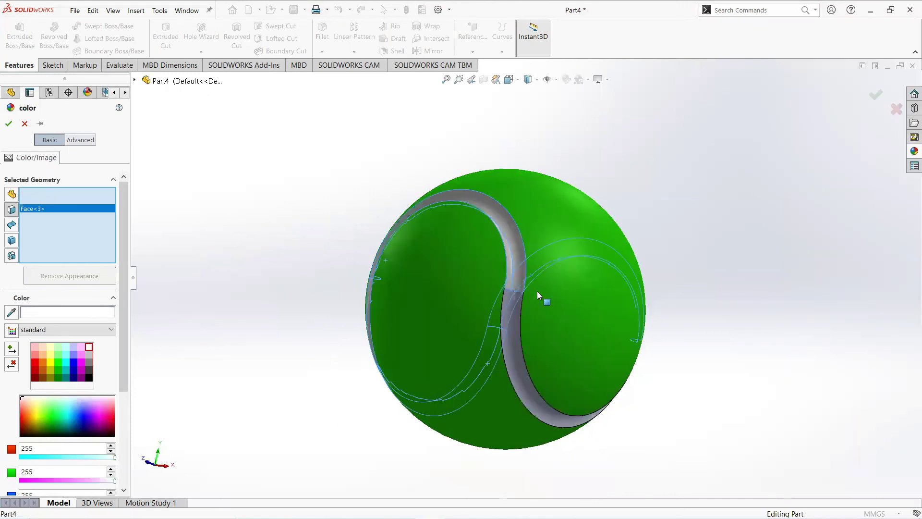
{"action": "middle_click_drag", "start_coordinate": [504, 334], "coordinate": [500, 349]}
{"action": "left_click", "coordinate": [443, 340]}
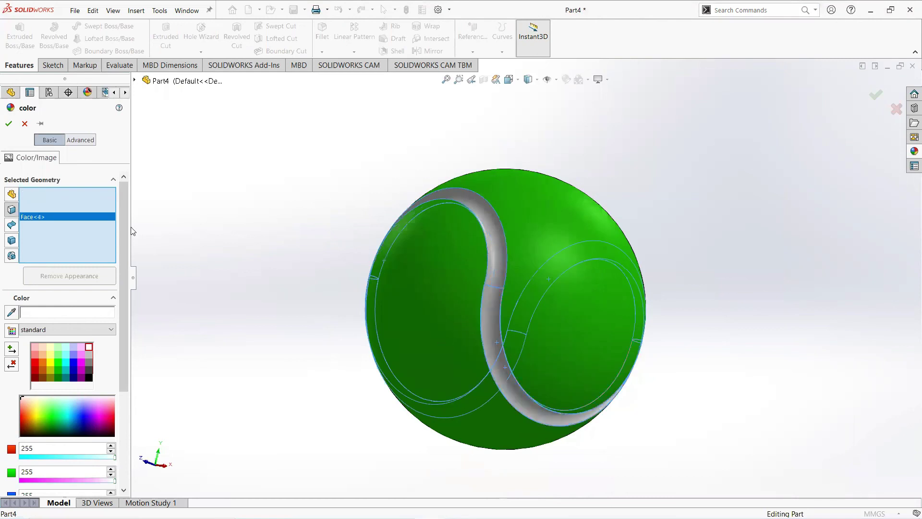
{"action": "left_click", "coordinate": [9, 124]}
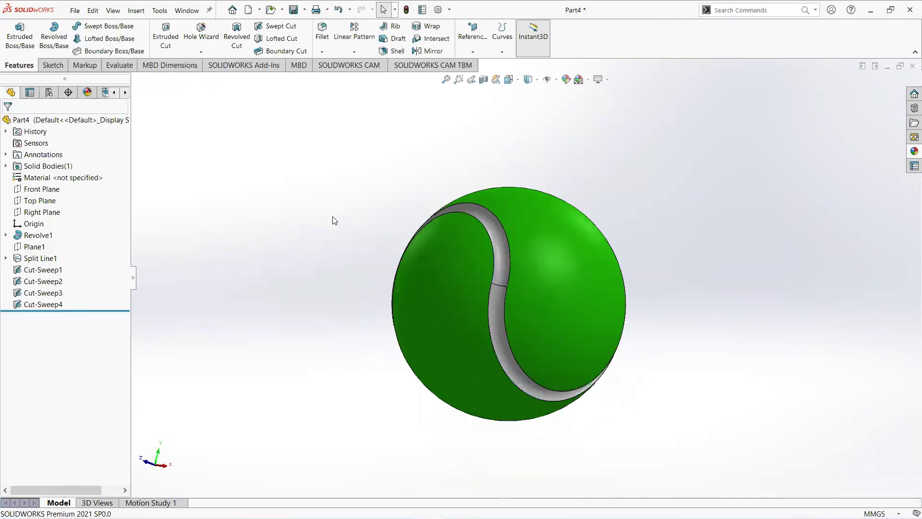
{"action": "middle_click_drag", "start_coordinate": [345, 235], "coordinate": [480, 331]}
{"action": "mouse_move", "coordinate": [518, 356]}
{"action": "middle_mouse_down"}
{"action": "mouse_move", "coordinate": [535, 372]}
{"action": "mouse_move", "coordinate": [553, 431]}
{"action": "mouse_move", "coordinate": [595, 470]}
{"action": "mouse_move", "coordinate": [451, 306]}
{"action": "mouse_move", "coordinate": [481, 260]}
{"action": "middle_mouse_up"}
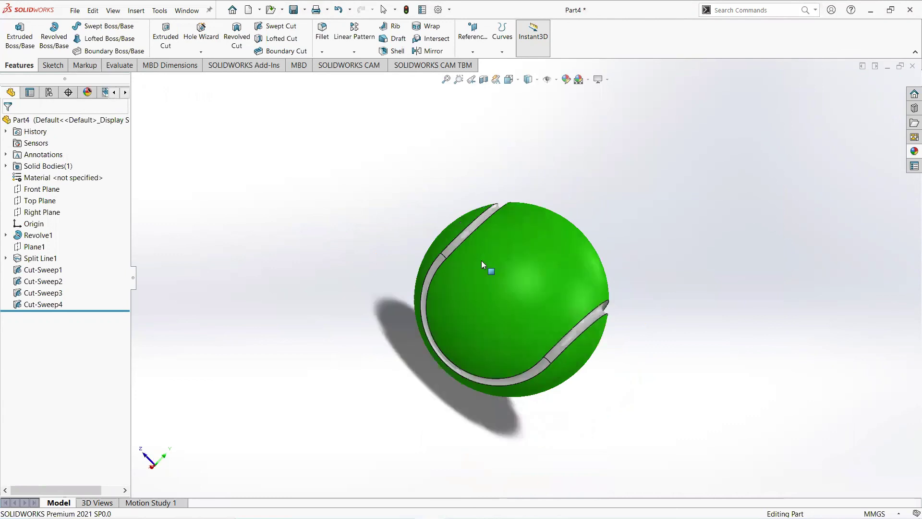